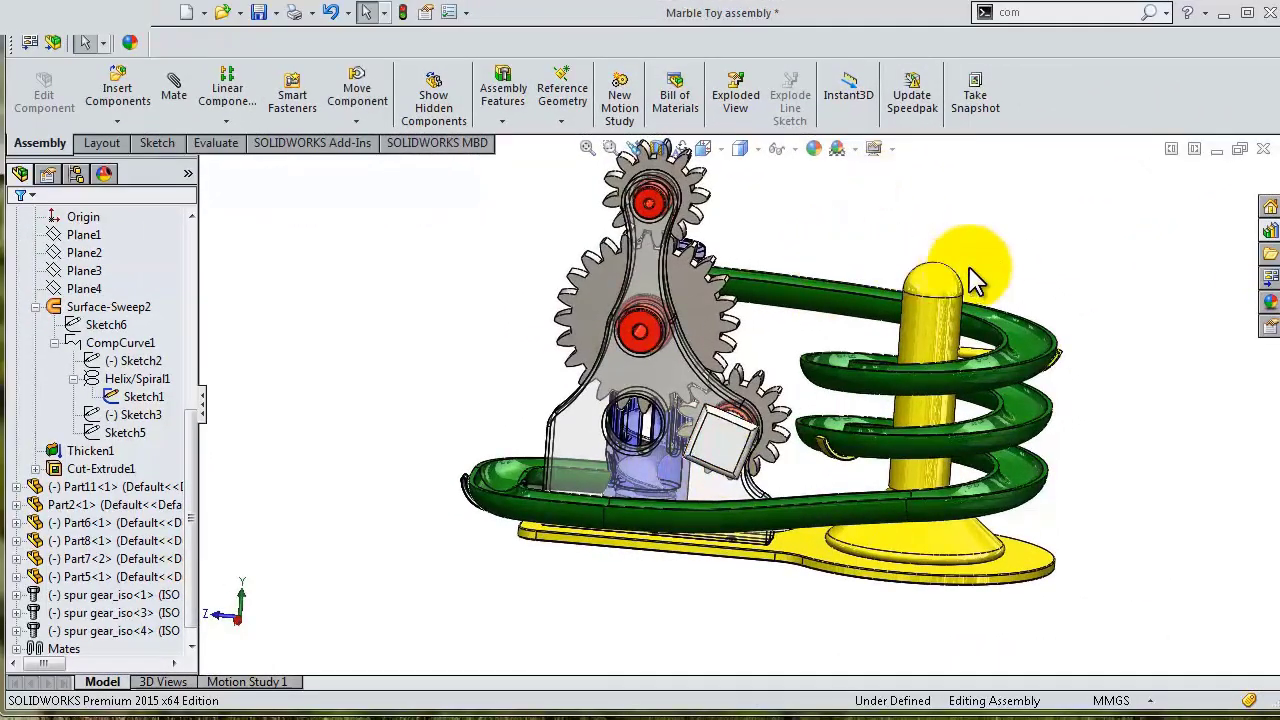
# Orbit and zoom in on the upper spur gear and its red hub above the blue cylinder
pyautogui.moveTo(971, 277)
pyautogui.mouseDown(button='middle')
pyautogui.moveTo(963, 229)
pyautogui.moveTo(875, 232)
pyautogui.moveTo(763, 269)
pyautogui.moveTo(922, 270)
pyautogui.mouseUp(button='middle')
pyautogui.scroll(-3, 922, 270)
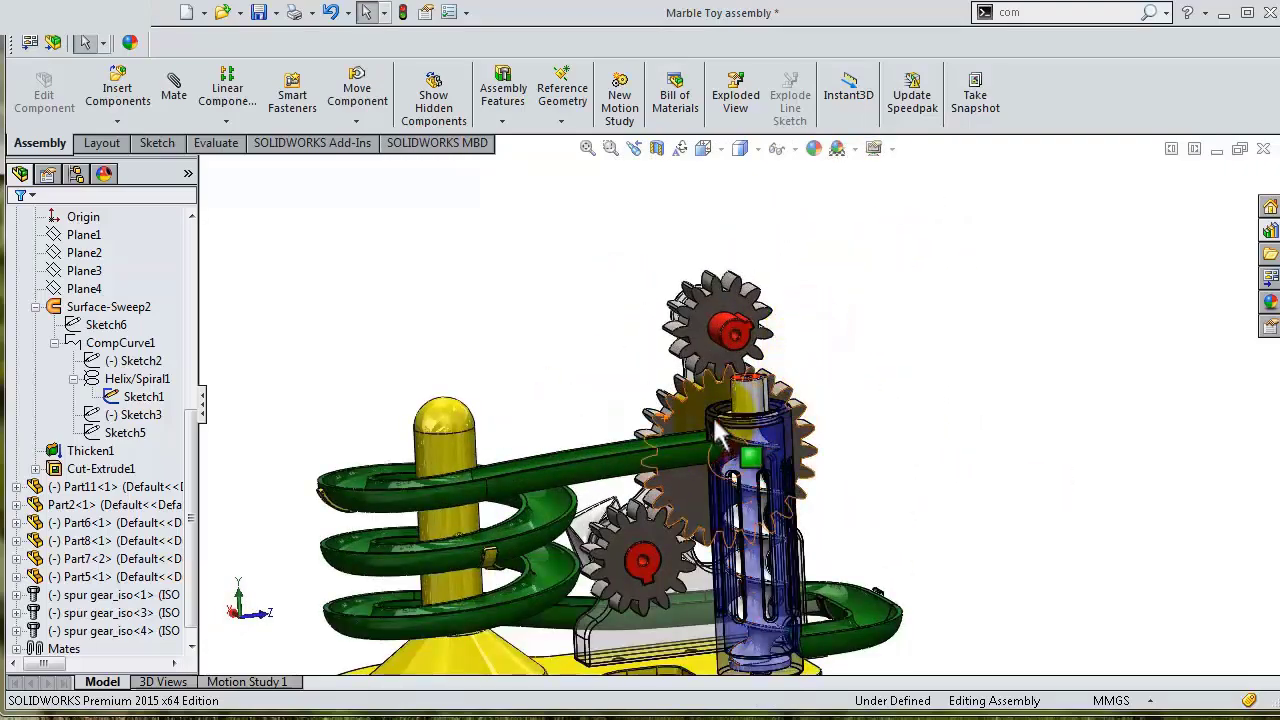
pyautogui.scroll(2, 690, 445)
pyautogui.scroll(-3, 571, 251)
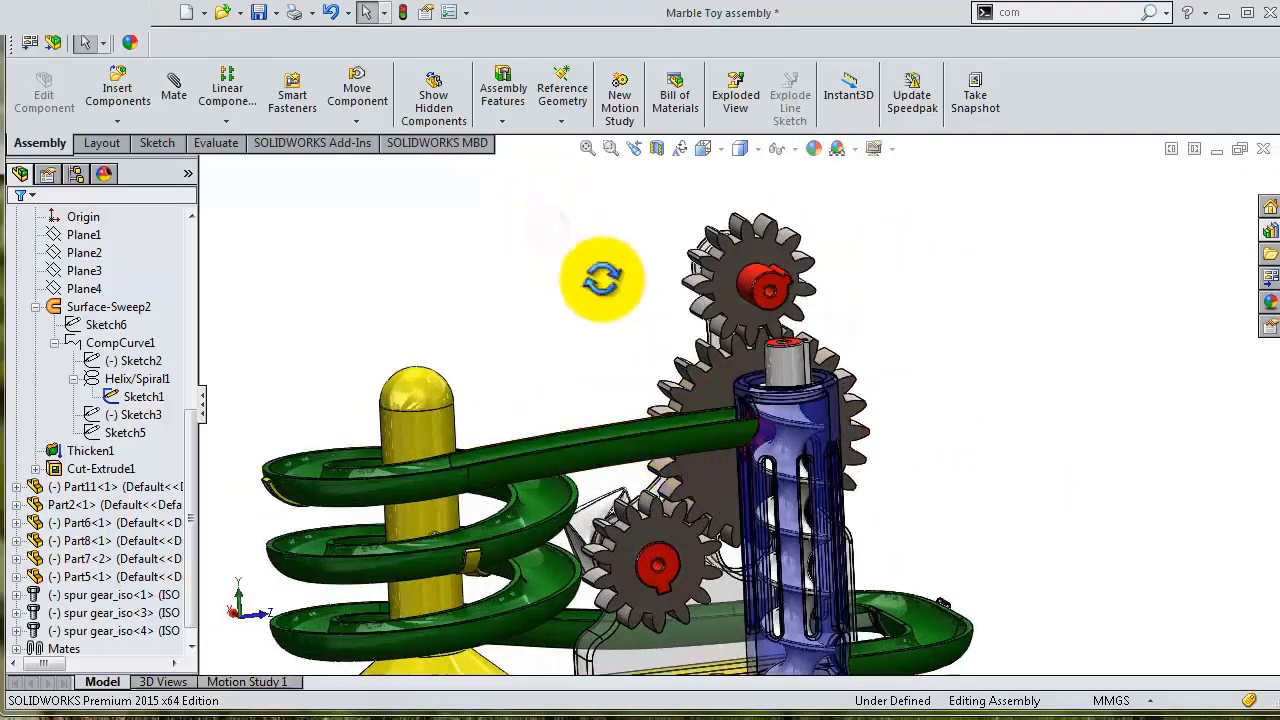
pyautogui.scroll(2, 608, 285)
pyautogui.scroll(-3, 743, 357)
pyautogui.scroll(-2, 910, 290)
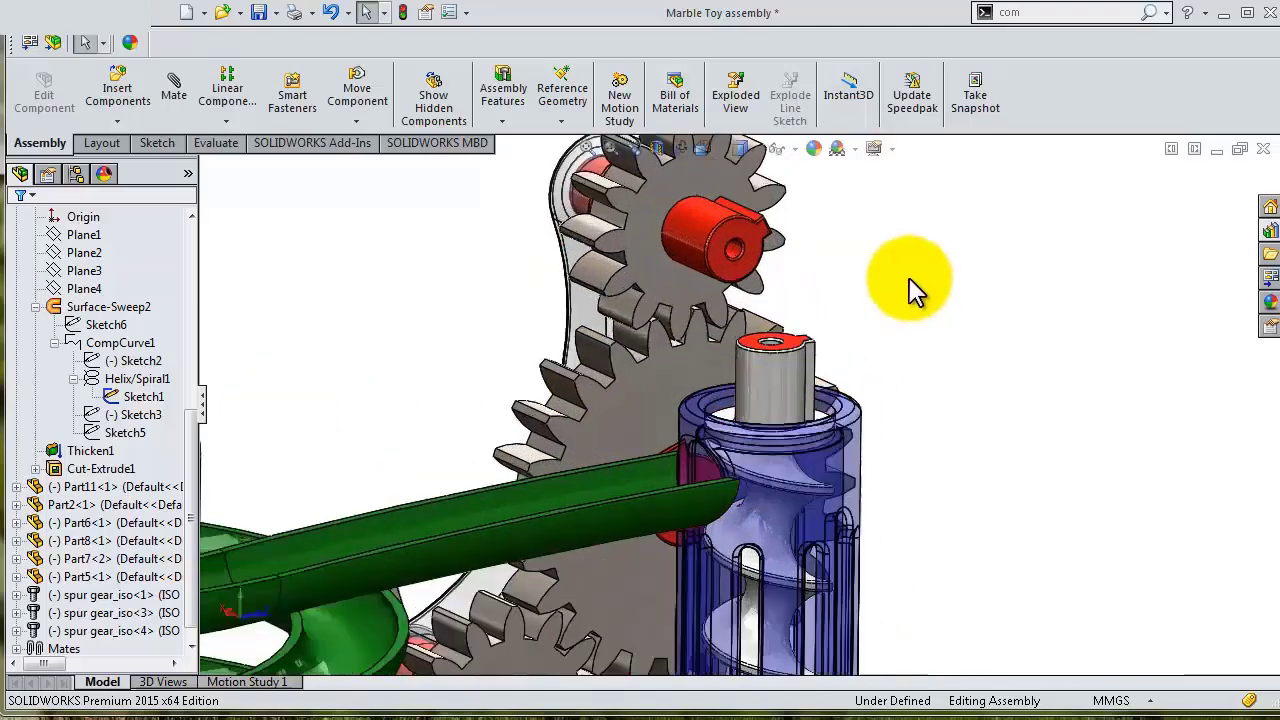
pyautogui.scroll(-2, 910, 290)
pyautogui.scroll(-2, 834, 234)
# Drag a Toolbox Straight Bevel gear from Power Transmission > Gears onto the upper red hub
pyautogui.click(1267, 302)
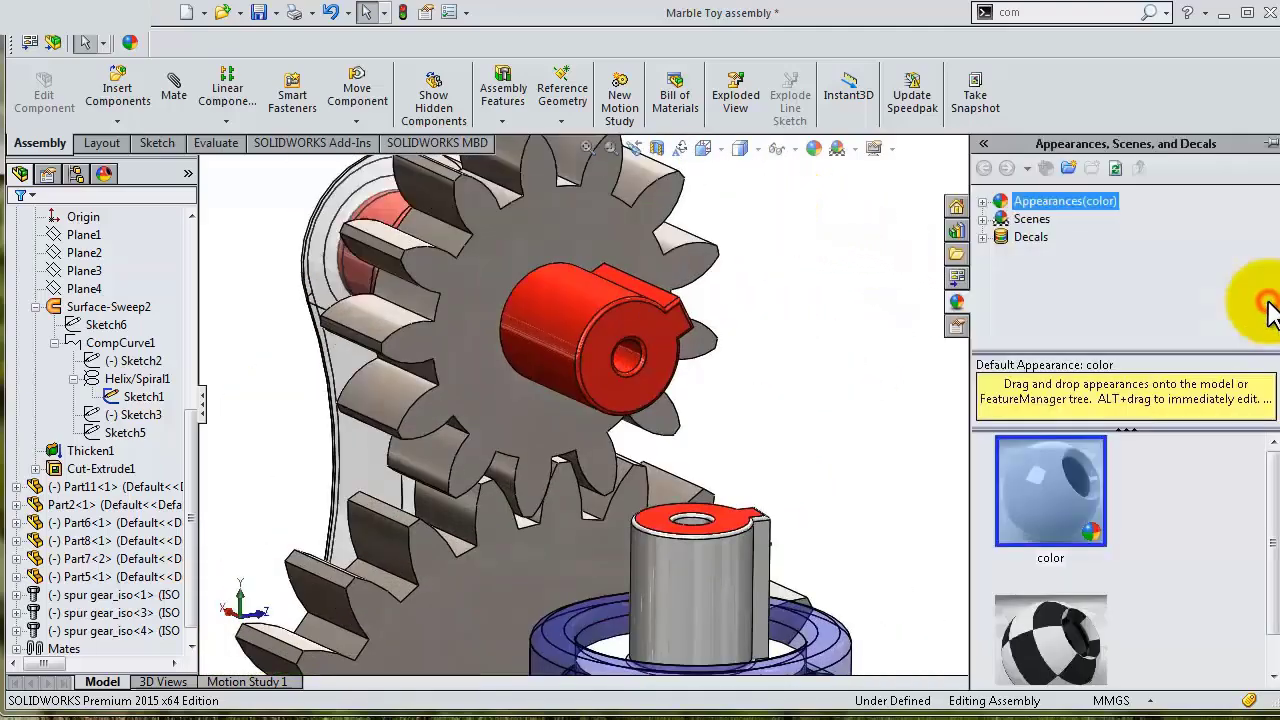
pyautogui.click(878, 269)
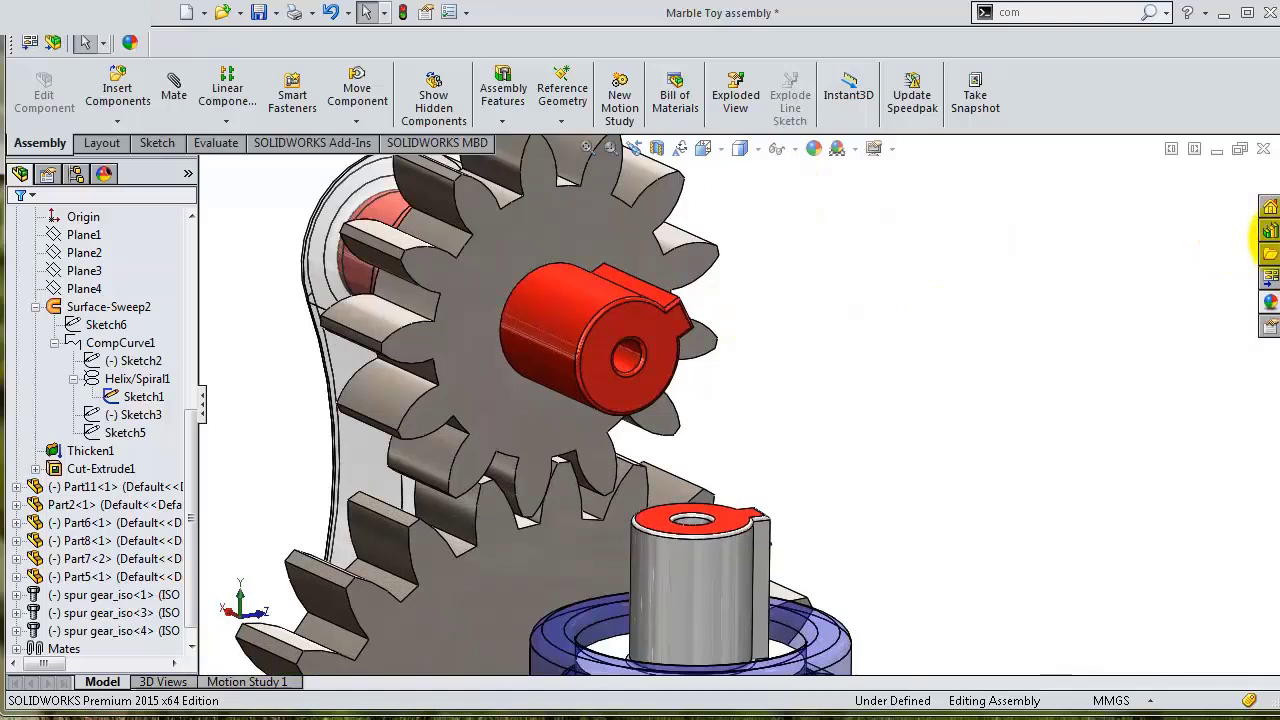
pyautogui.click(1268, 232)
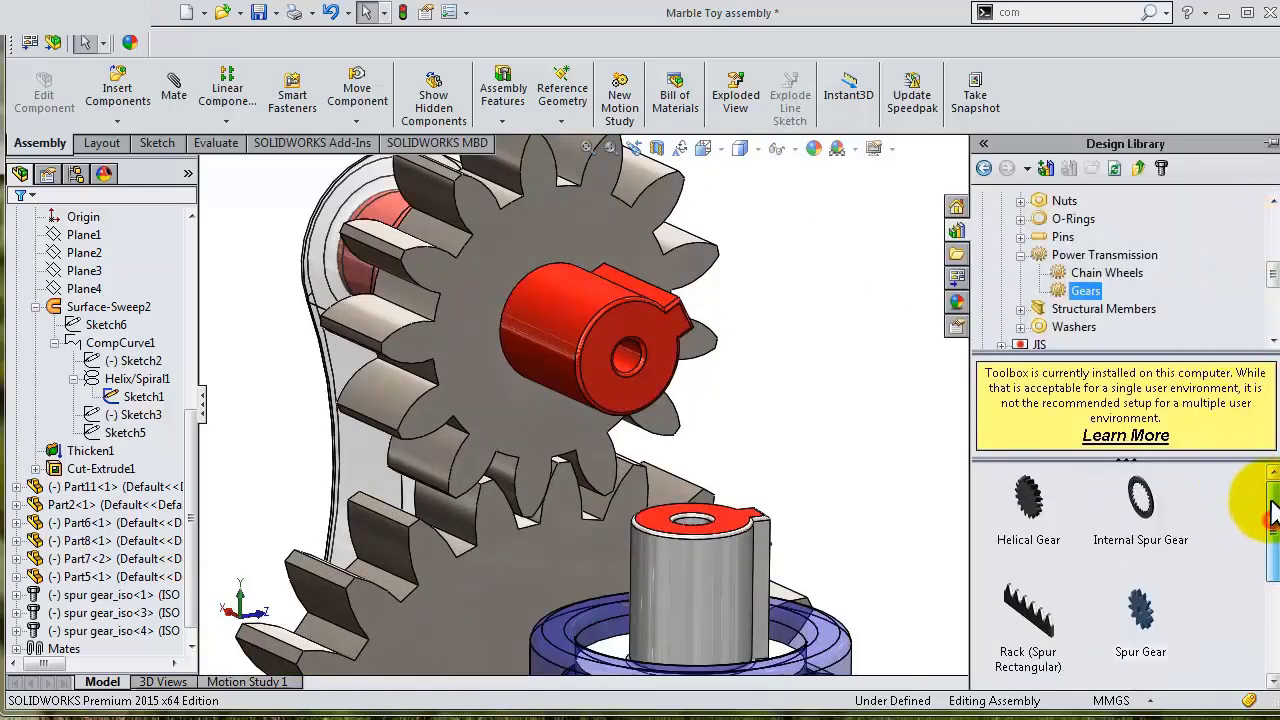
pyautogui.moveTo(1258, 523); pyautogui.dragTo(1267, 610)
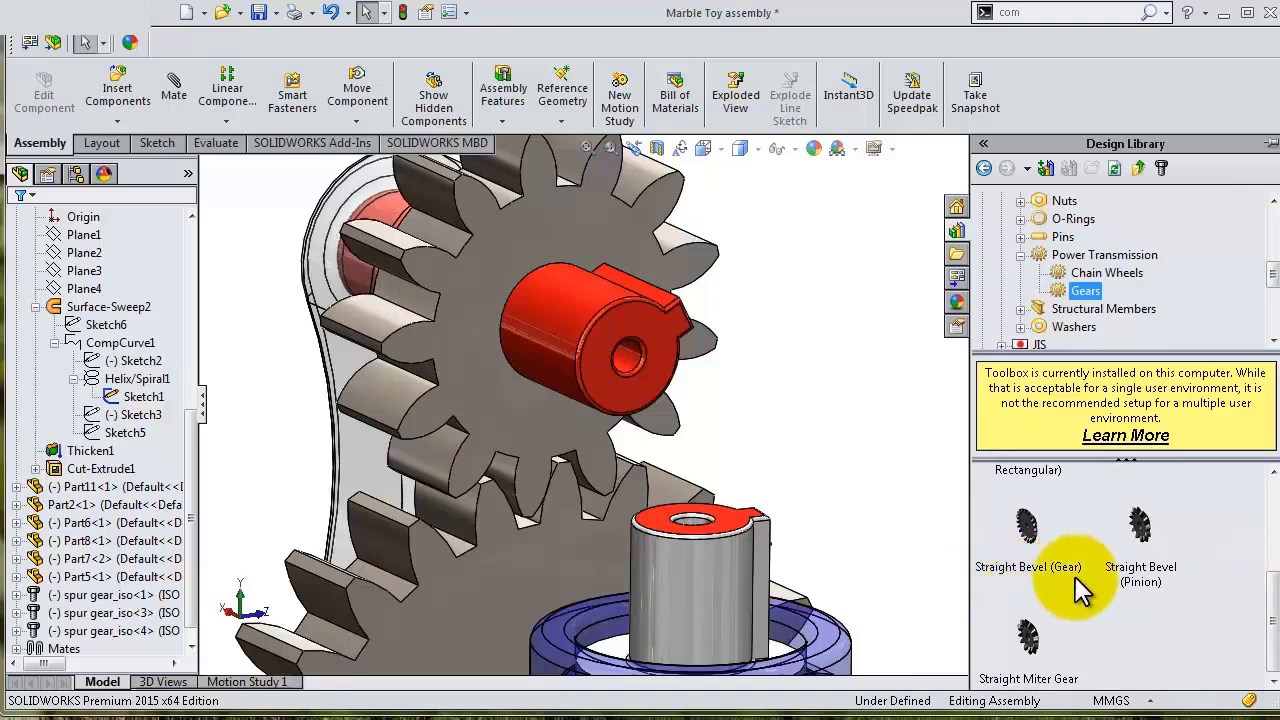
pyautogui.moveTo(1035, 545); pyautogui.dragTo(590, 314)
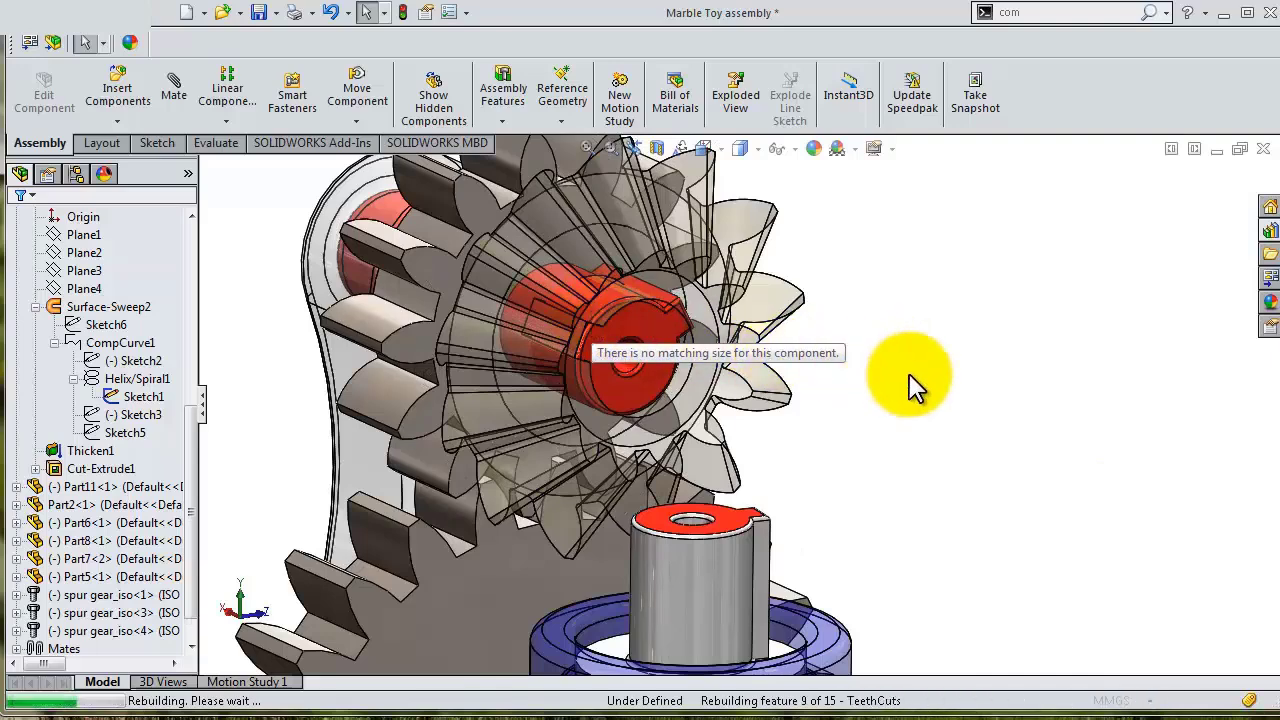
# Drop the bevel gear on the red hub and accept module 4, 13 teeth, square keyway
pyautogui.moveTo(437, 323); pyautogui.dragTo(298, 322)
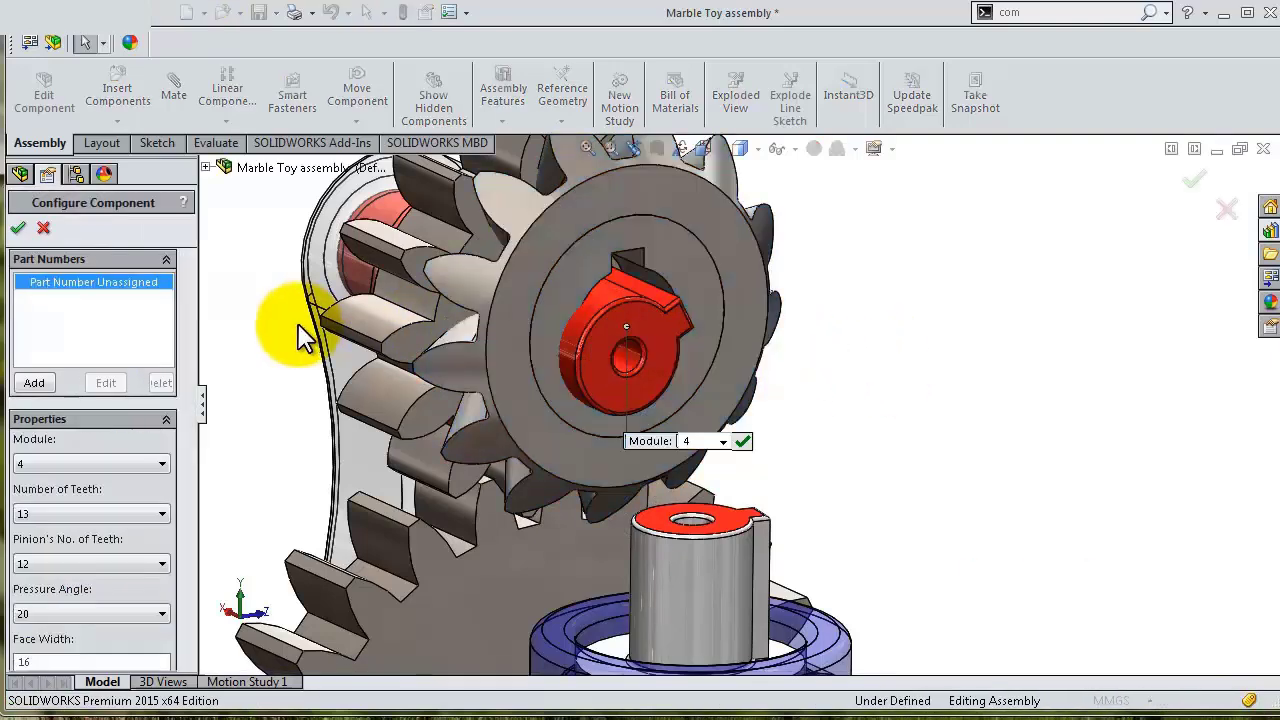
pyautogui.scroll(3, 858, 345)
pyautogui.moveTo(857, 334)
pyautogui.mouseDown(button='middle')
pyautogui.moveTo(893, 355)
pyautogui.moveTo(860, 349)
pyautogui.moveTo(925, 352)
pyautogui.mouseUp(button='middle')
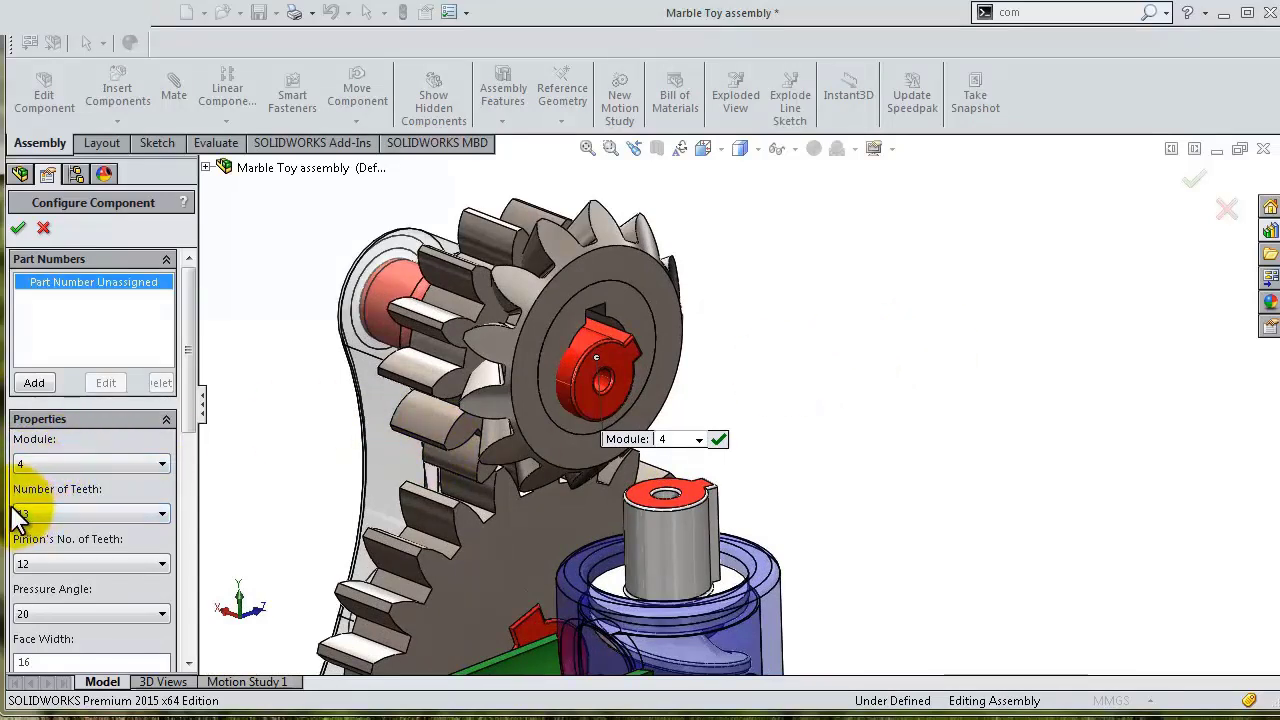
pyautogui.moveTo(190, 412); pyautogui.dragTo(189, 471)
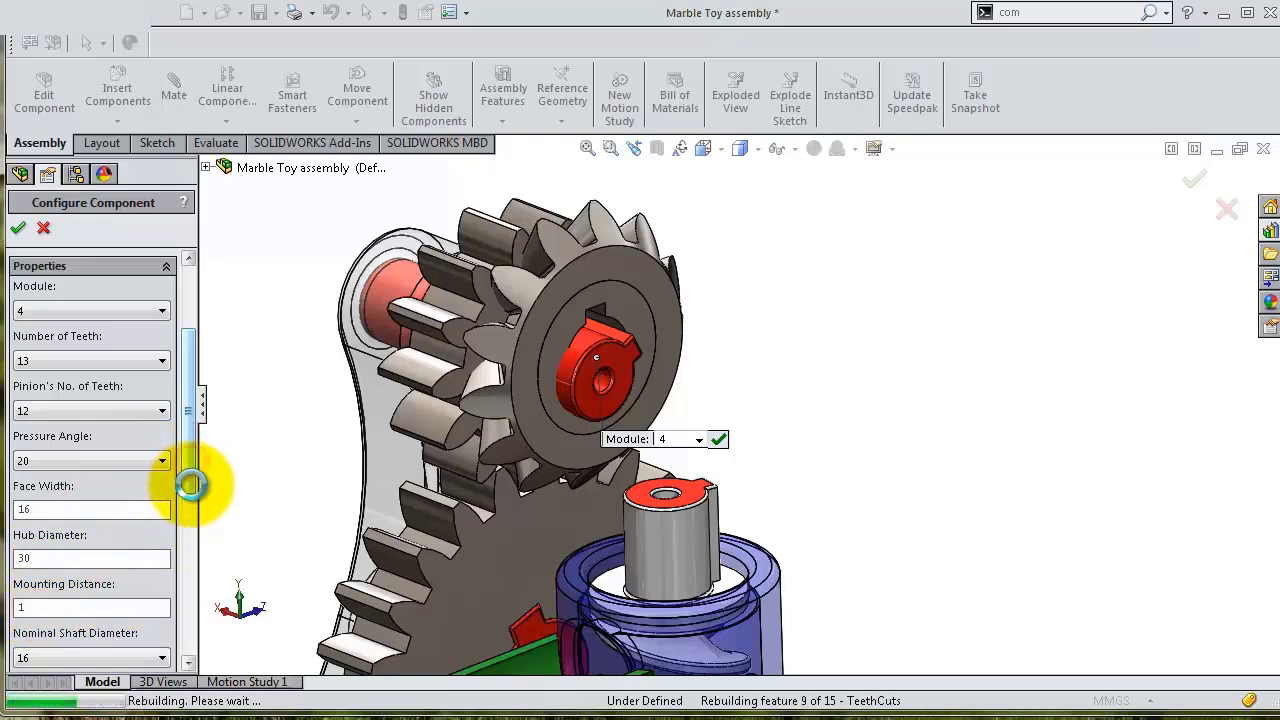
pyautogui.moveTo(193, 490); pyautogui.dragTo(189, 535)
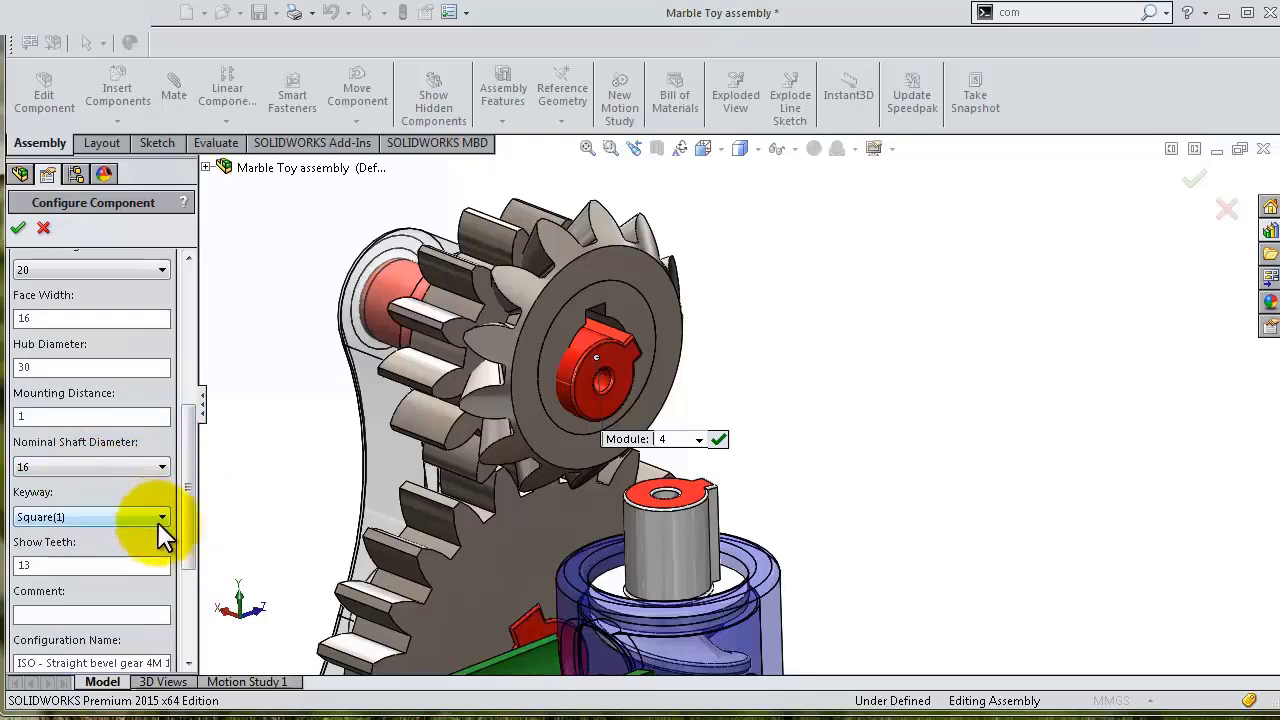
pyautogui.moveTo(189, 505)
pyautogui.mouseDown()
pyautogui.moveTo(189, 590)
pyautogui.moveTo(186, 339)
pyautogui.mouseUp()
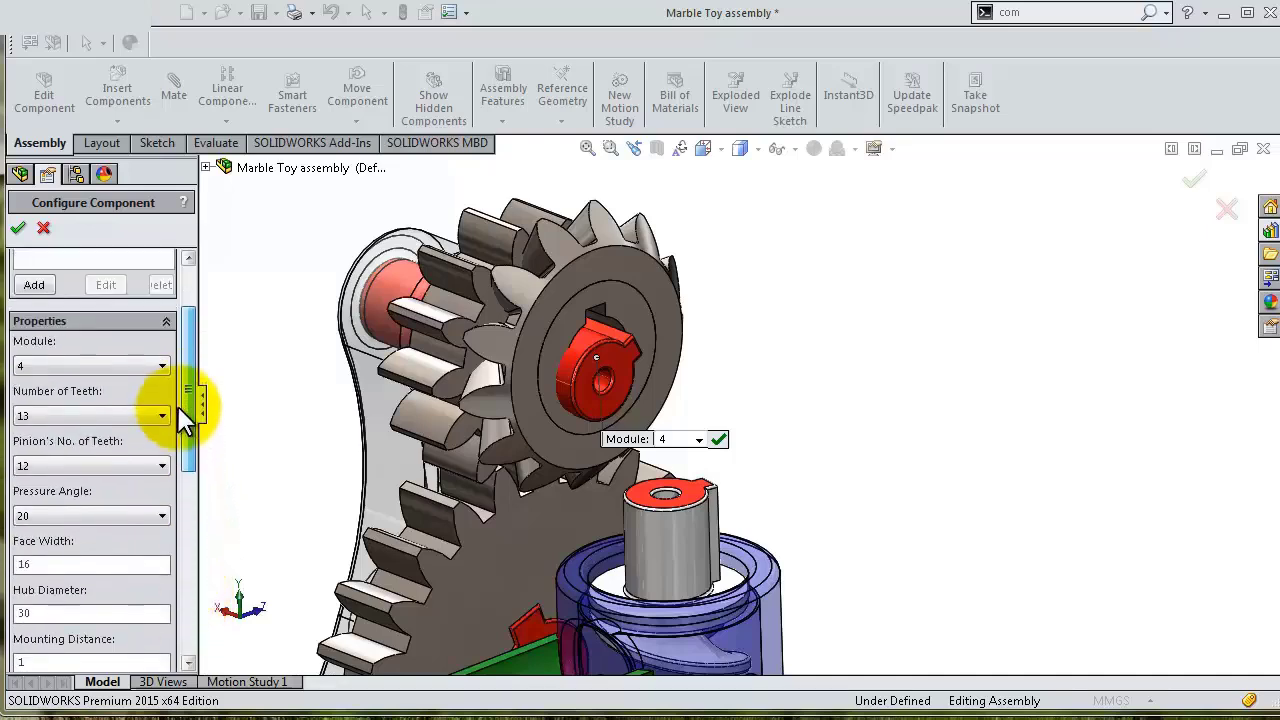
pyautogui.click(18, 228)
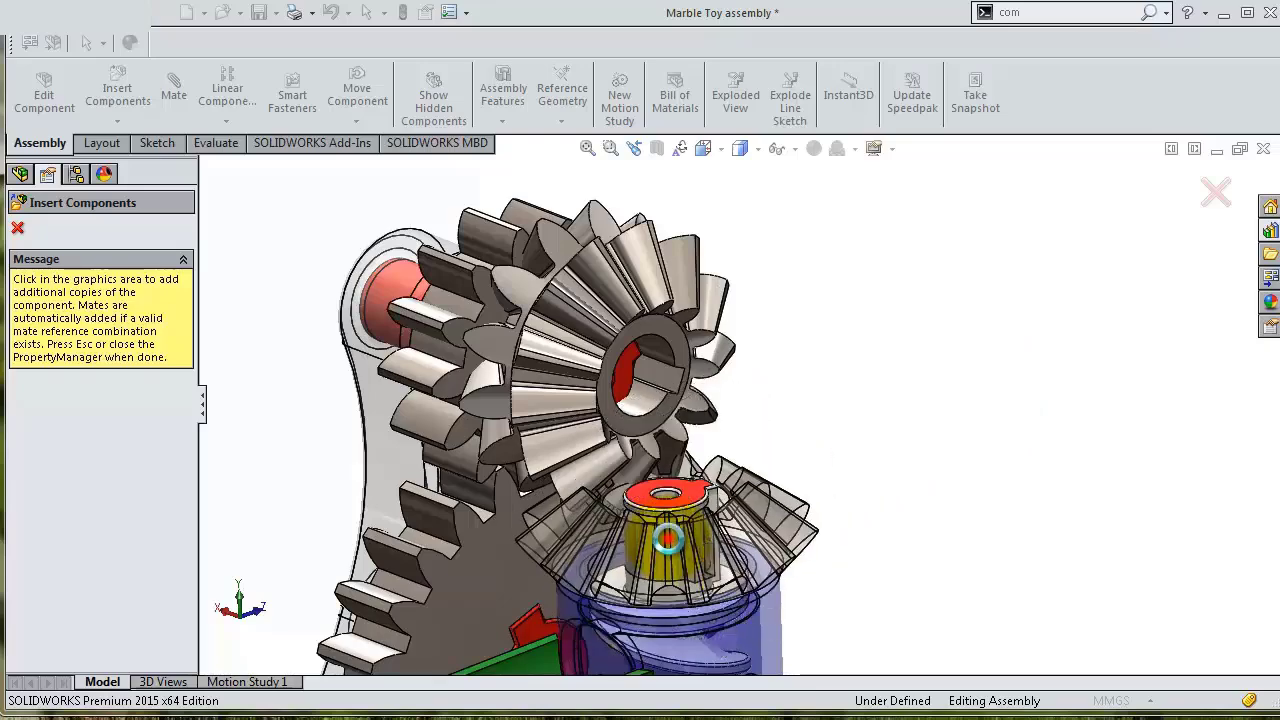
# Place a second bevel gear on the lower shaft and delete the misplaced extra gear copy
pyautogui.click(664, 533)
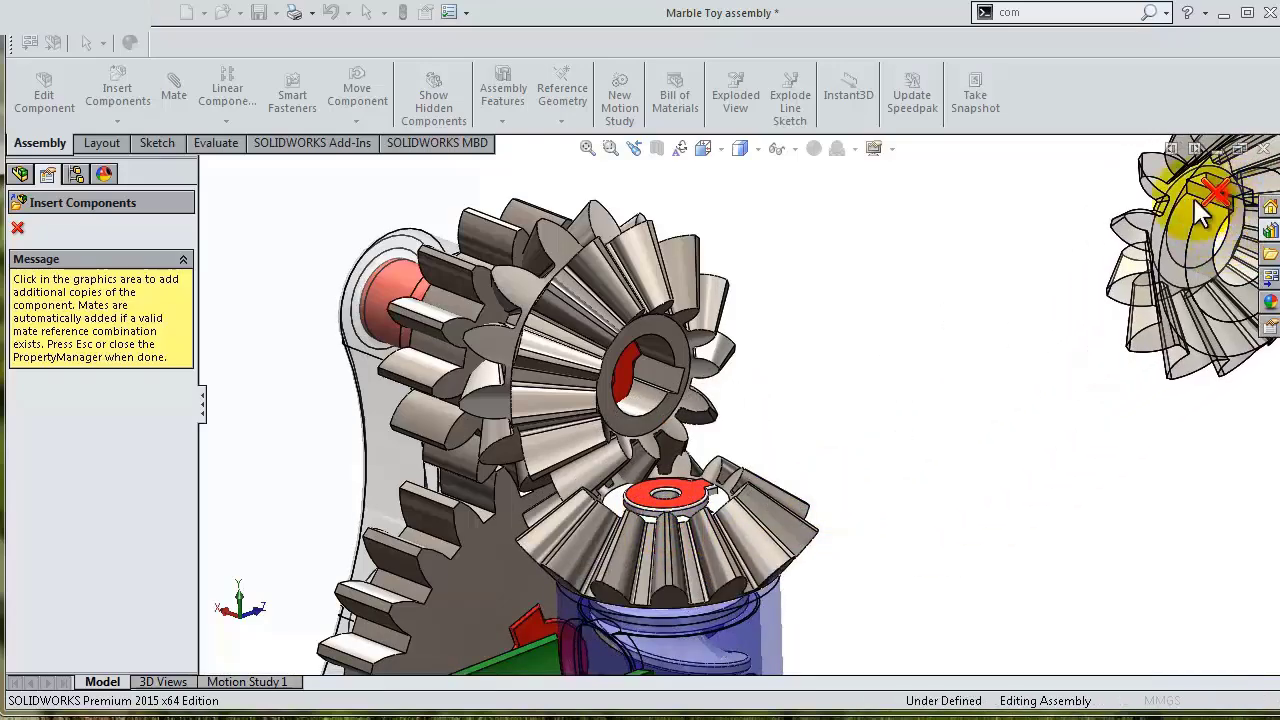
pyautogui.press('Escape')
pyautogui.moveTo(751, 314); pyautogui.dragTo(794, 320, button='middle')
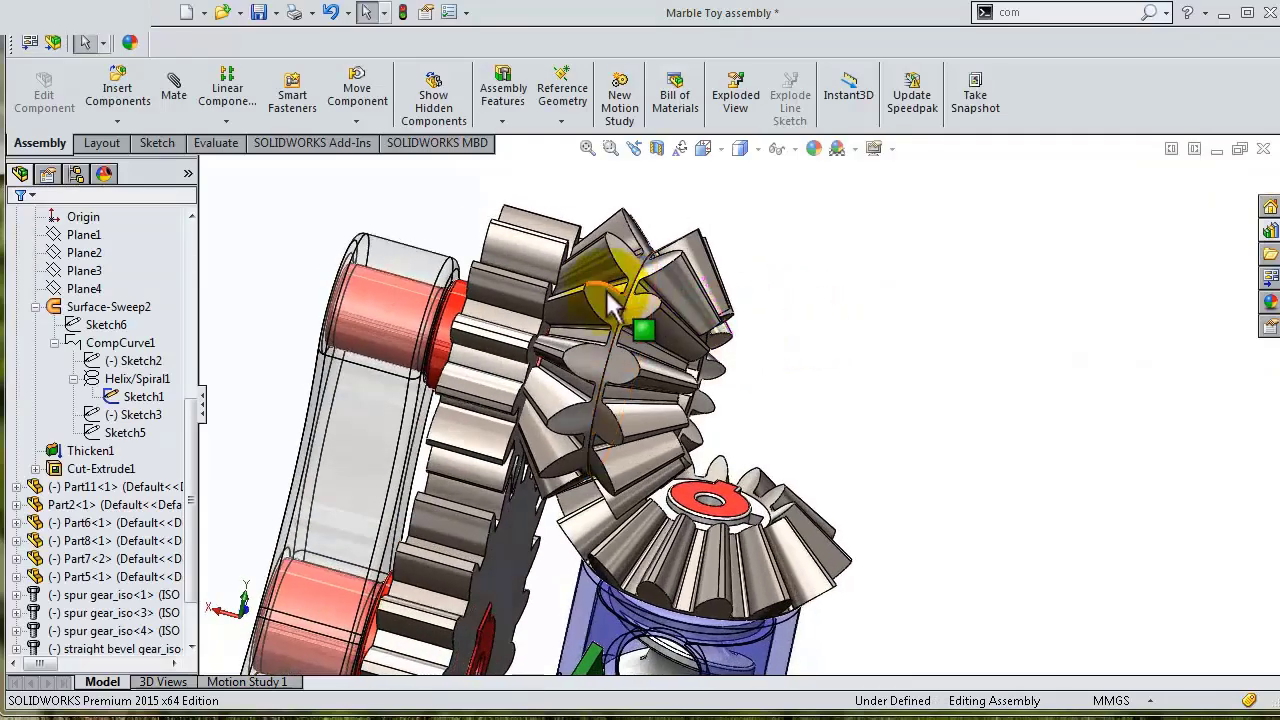
pyautogui.click(610, 287)
pyautogui.click(612, 312)
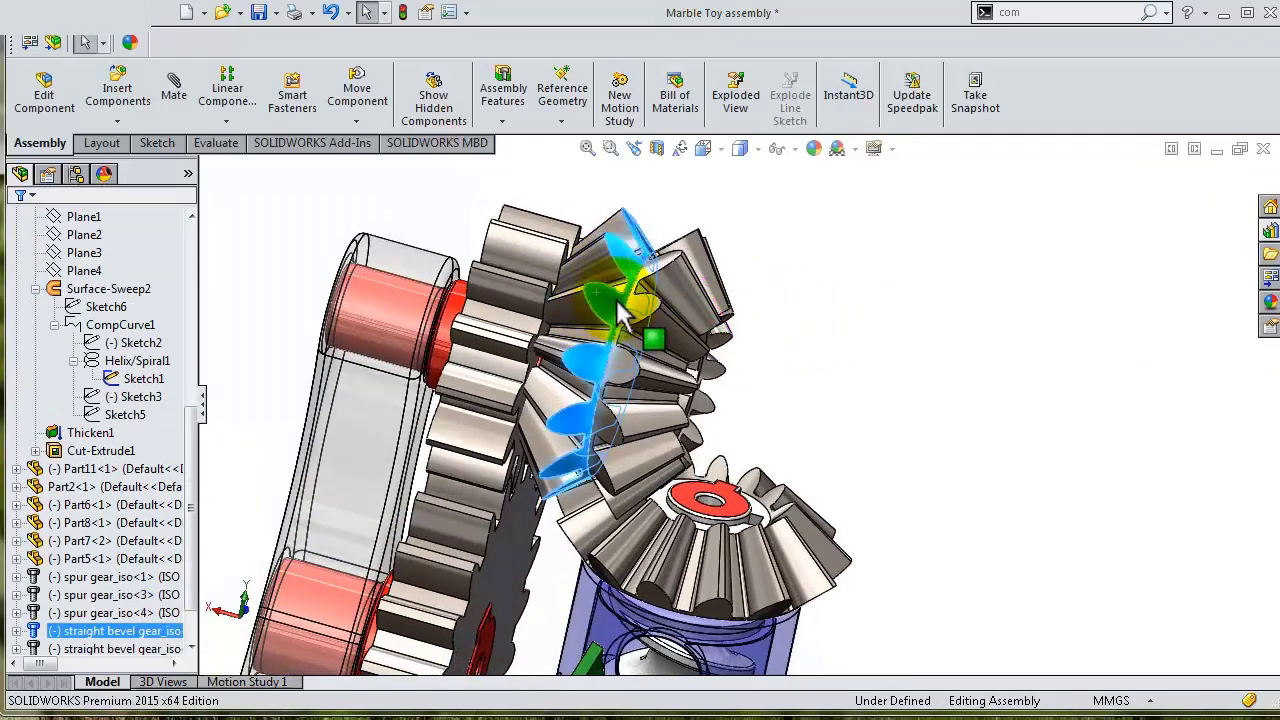
pyautogui.press('Delete')
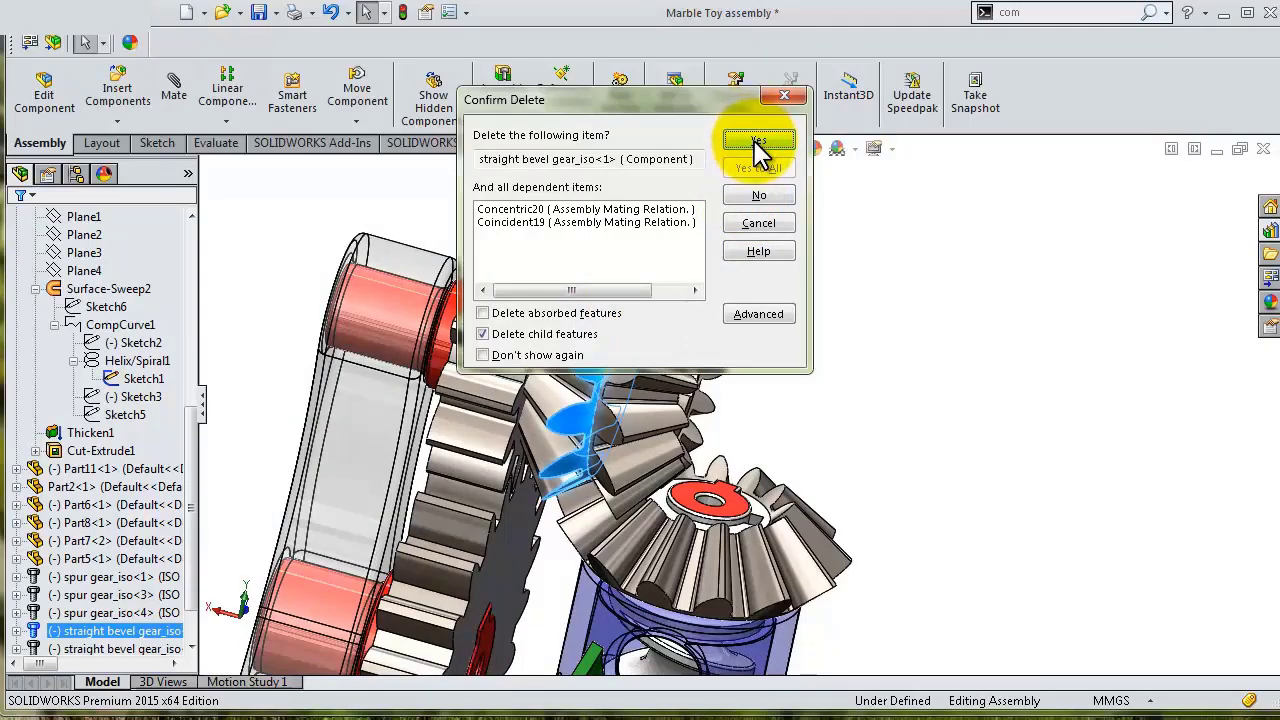
pyautogui.click(754, 140)
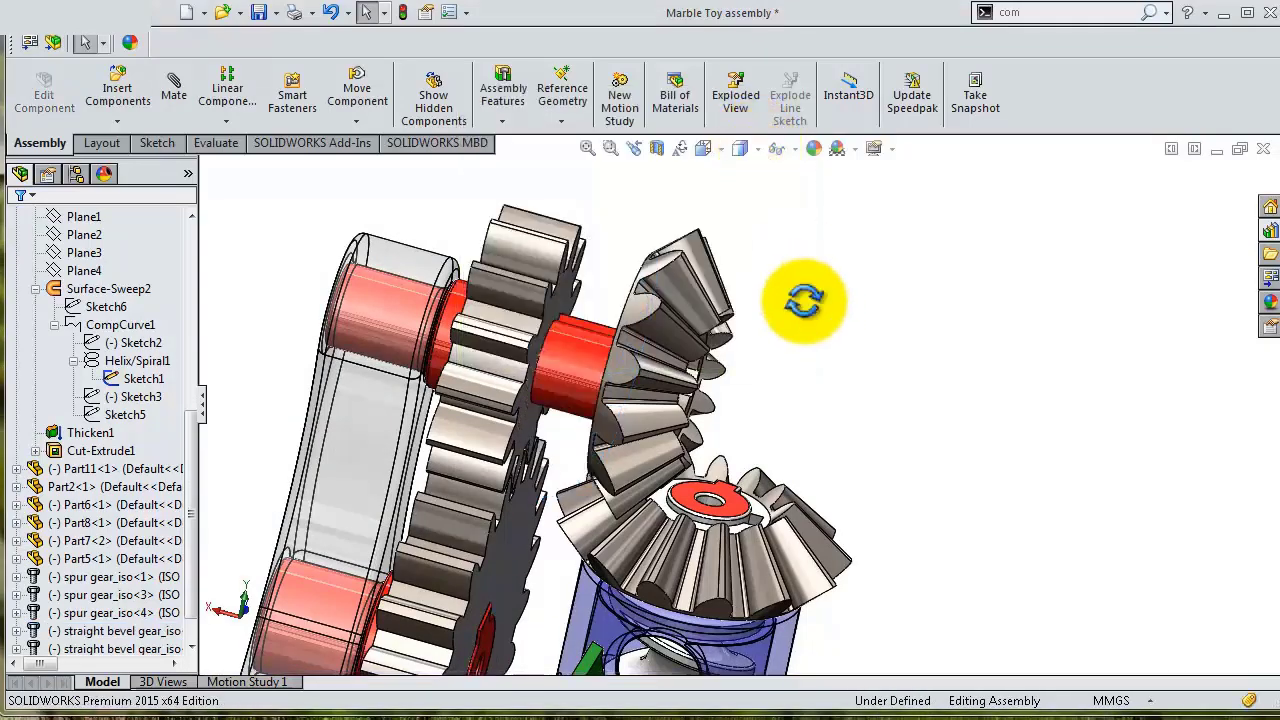
# Mate the bevel gear's bore concentric with the red hub shaft of Part6
pyautogui.moveTo(805, 300); pyautogui.dragTo(727, 280, button='middle')
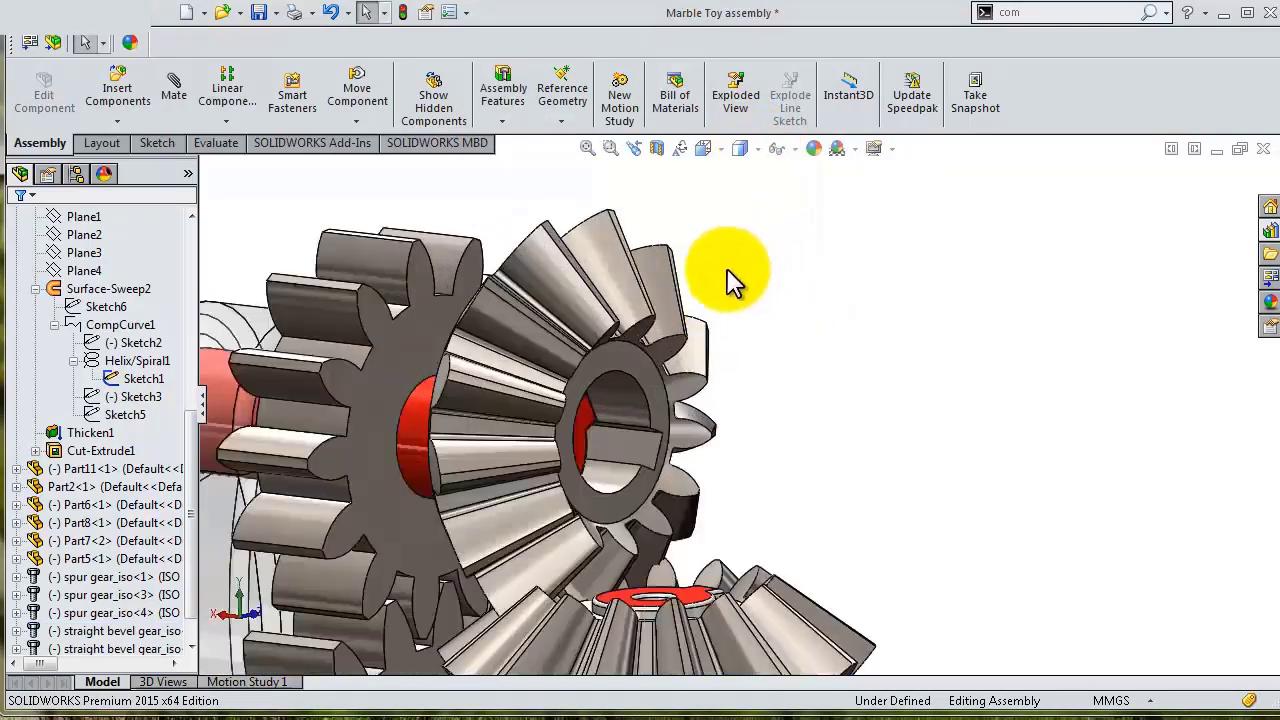
pyautogui.moveTo(680, 345); pyautogui.dragTo(677, 485, button='middle')
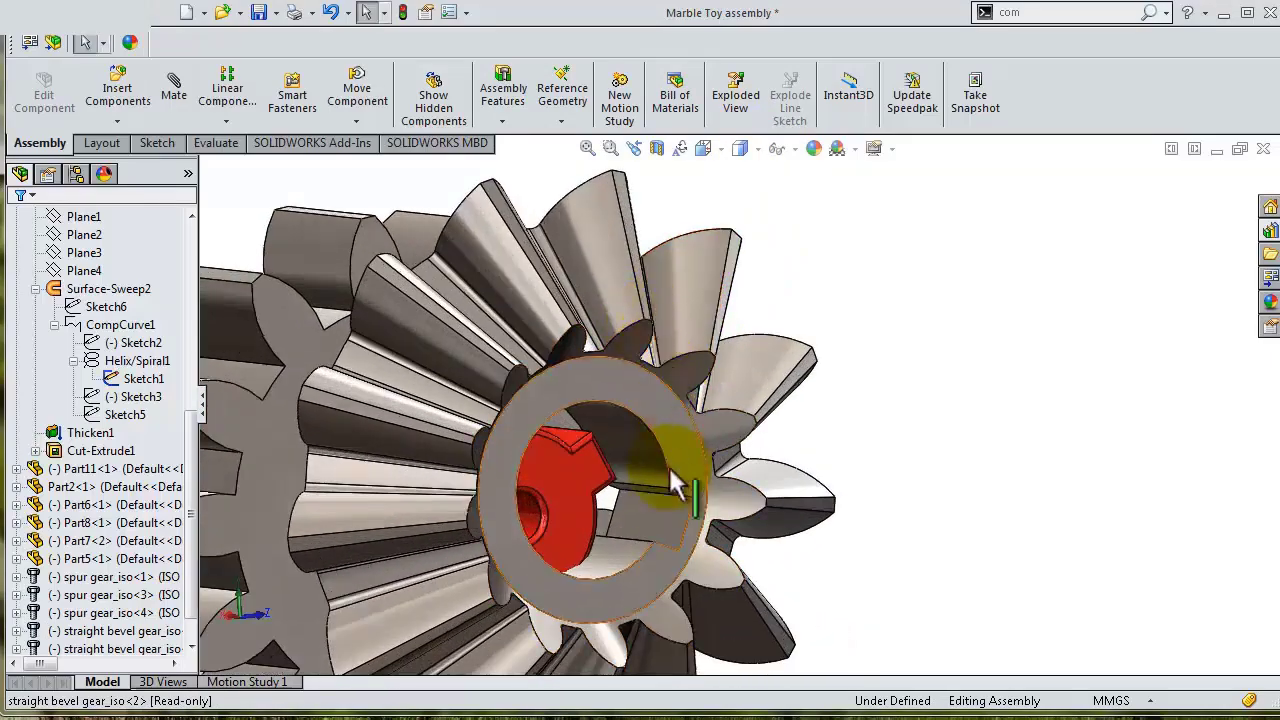
pyautogui.moveTo(638, 453)
pyautogui.mouseDown(button='middle')
pyautogui.moveTo(628, 418)
pyautogui.moveTo(600, 405)
pyautogui.moveTo(594, 418)
pyautogui.moveTo(679, 413)
pyautogui.mouseUp(button='middle')
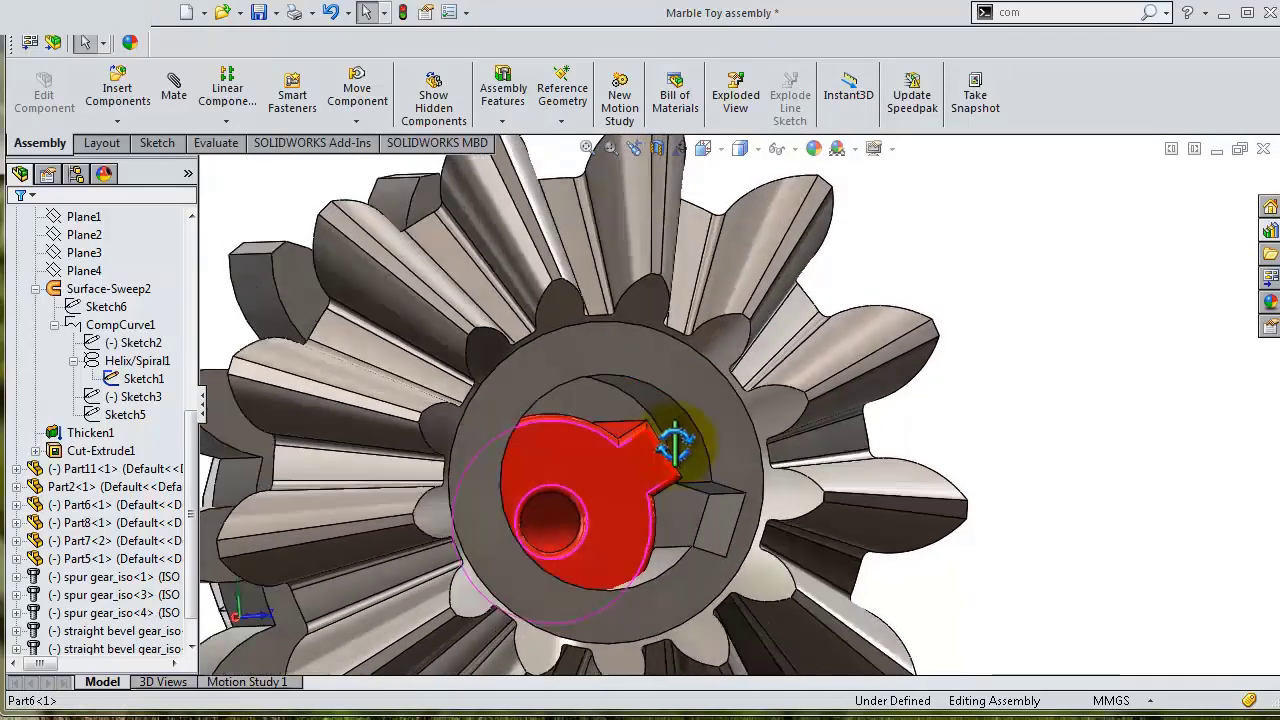
pyautogui.click(689, 435)
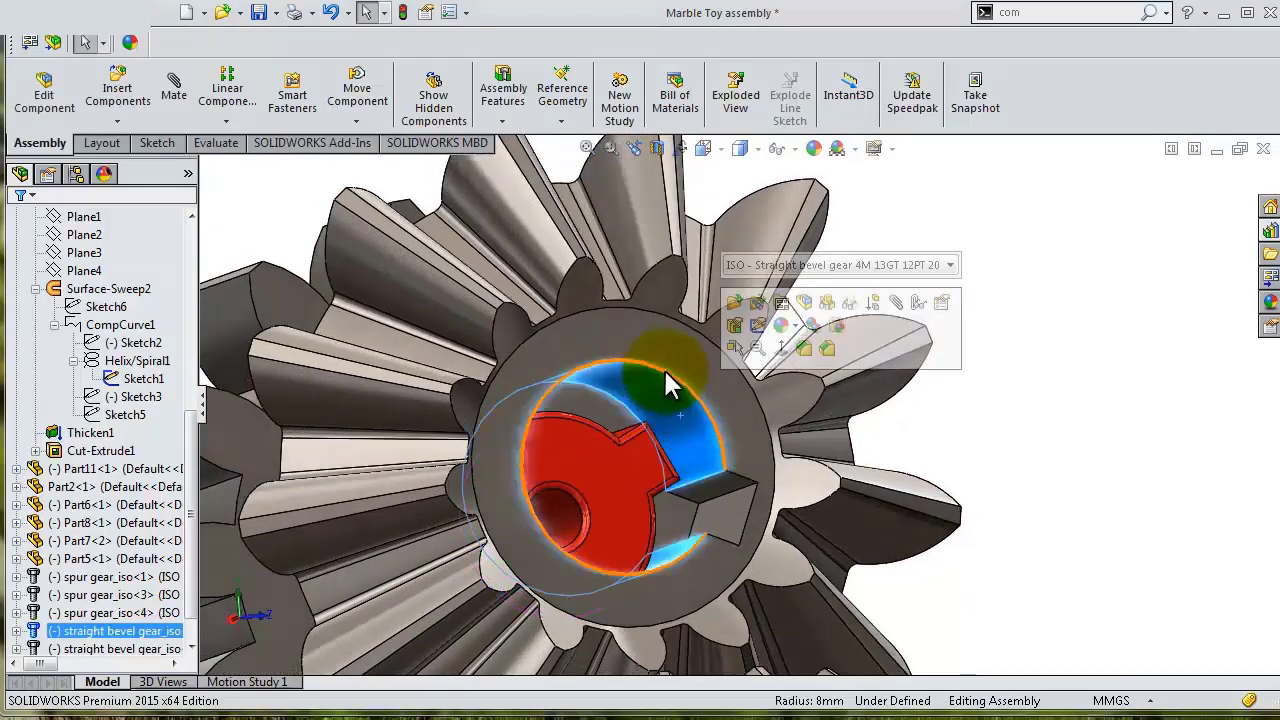
pyautogui.click(893, 296)
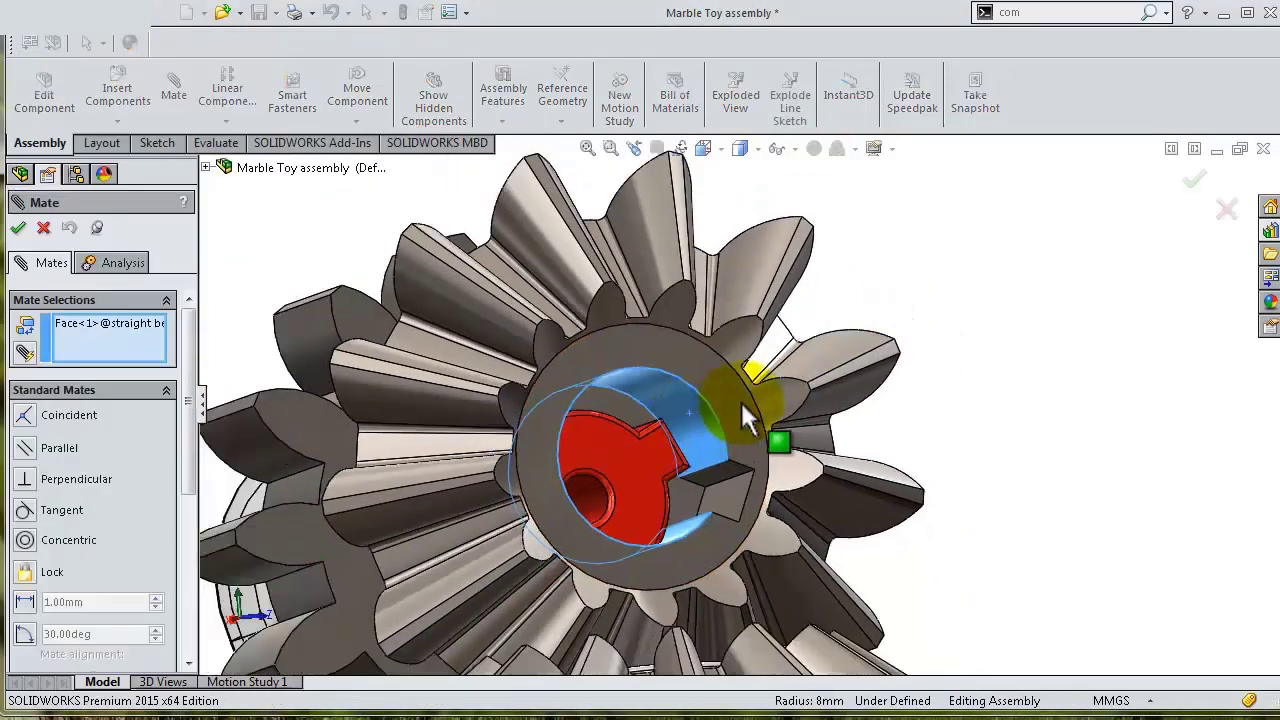
pyautogui.moveTo(737, 386)
pyautogui.mouseDown(button='middle')
pyautogui.moveTo(750, 405)
pyautogui.moveTo(542, 472)
pyautogui.mouseUp(button='middle')
pyautogui.click(543, 472)
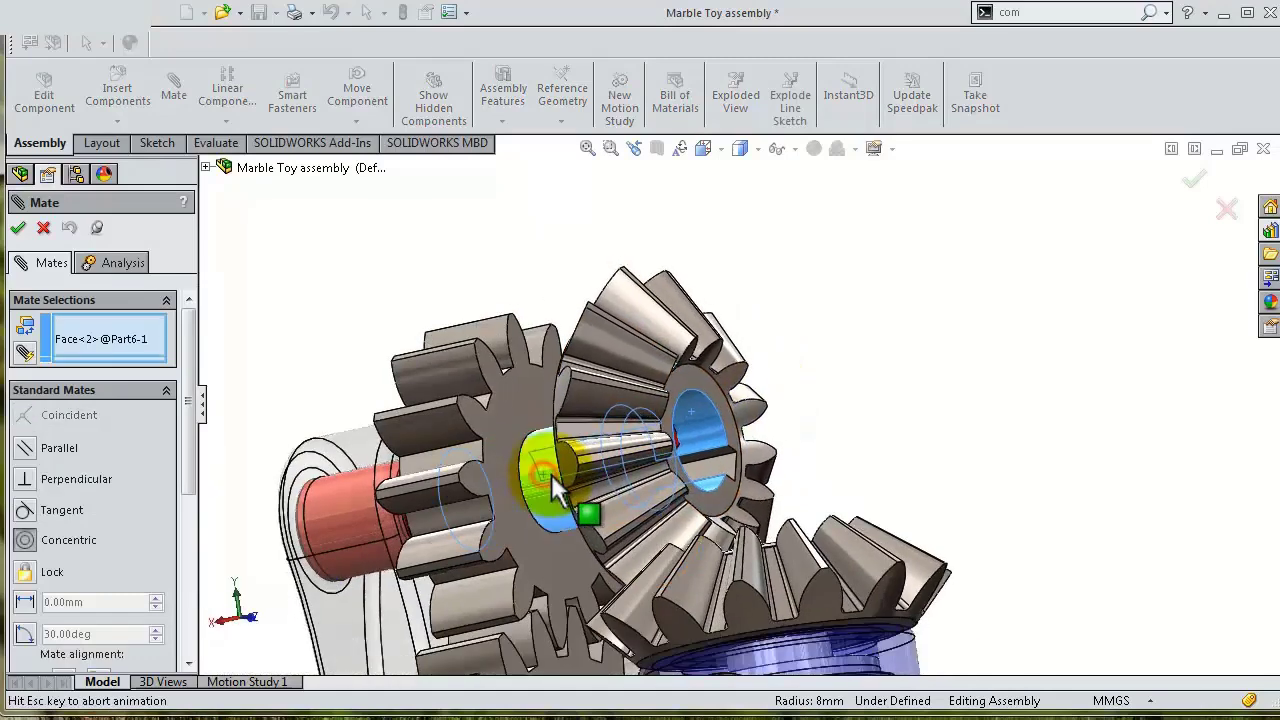
pyautogui.click(533, 504)
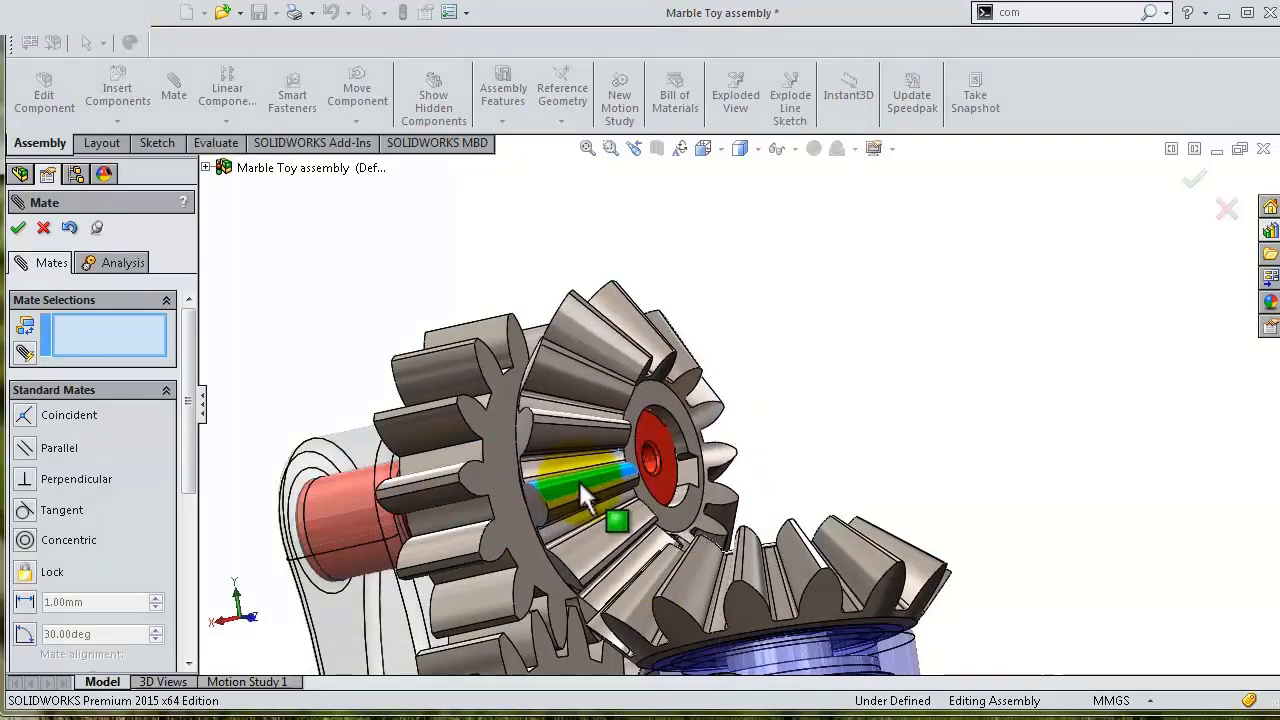
pyautogui.moveTo(572, 463); pyautogui.dragTo(588, 485)
# Make the first bevel gear's keyway side face coincident with the shaft's key face
pyautogui.scroll(-2, 730, 455)
pyautogui.scroll(-3, 735, 455)
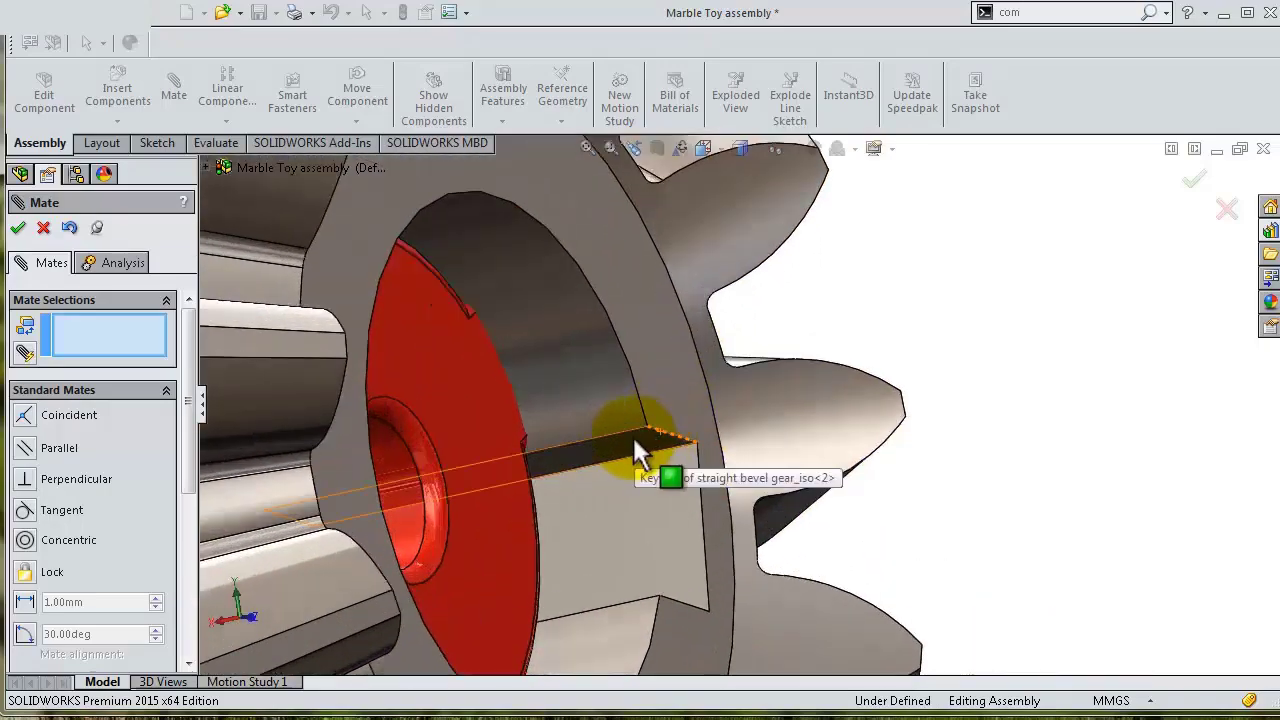
pyautogui.click(635, 442)
pyautogui.moveTo(771, 386)
pyautogui.mouseDown(button='middle')
pyautogui.moveTo(740, 422)
pyautogui.moveTo(657, 443)
pyautogui.moveTo(704, 420)
pyautogui.moveTo(466, 145)
pyautogui.mouseUp(button='middle')
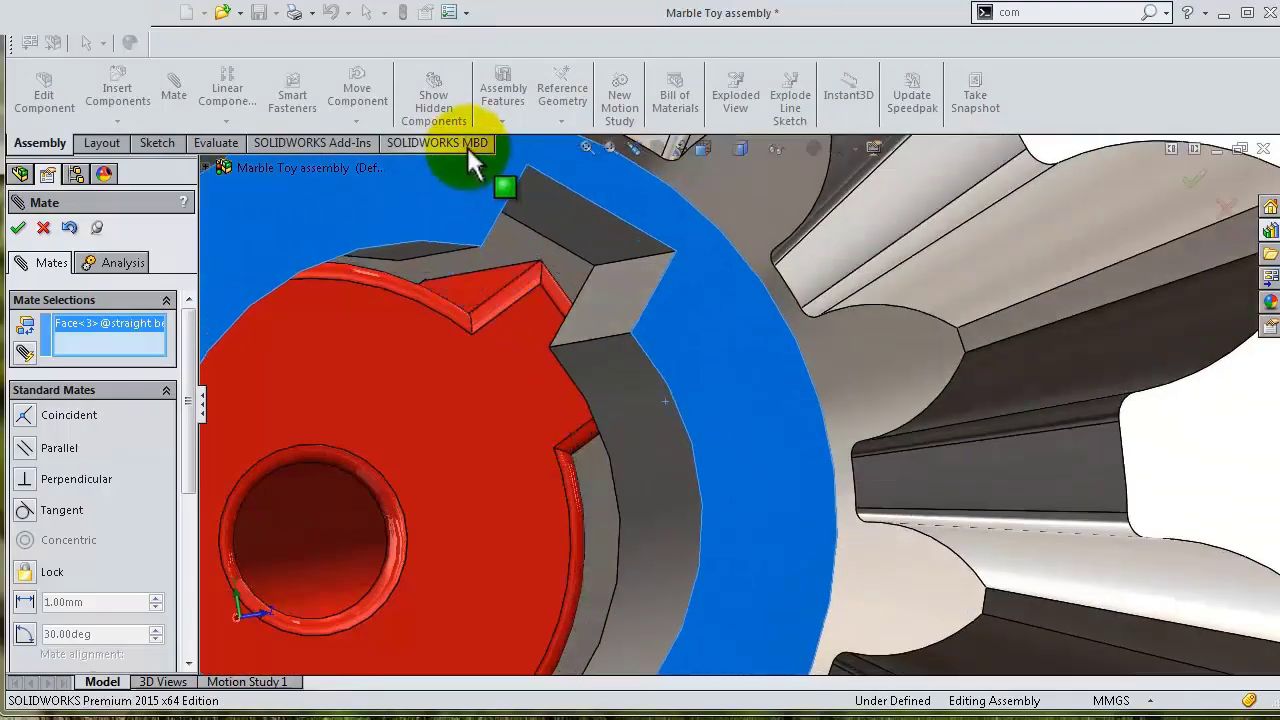
pyautogui.click(493, 280)
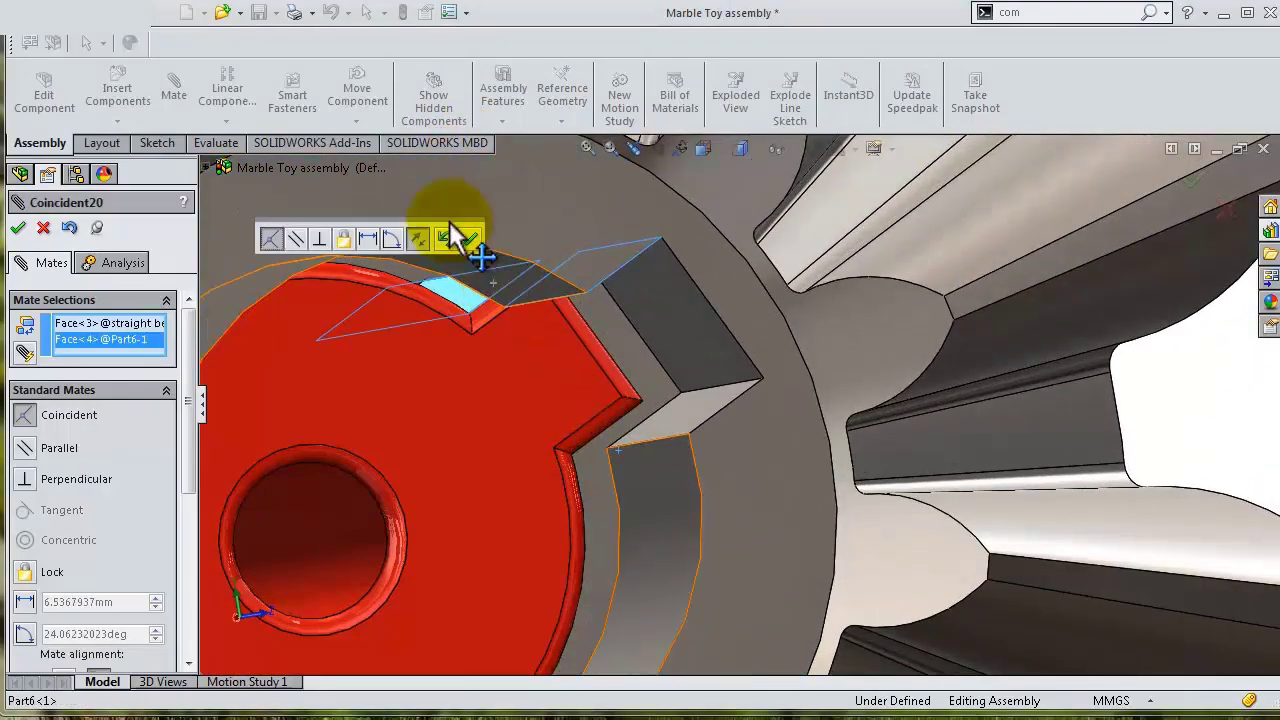
pyautogui.click(470, 238)
# Seat the first bevel gear's end face flush against its red hub with a coincident mate
pyautogui.scroll(5, 606, 340)
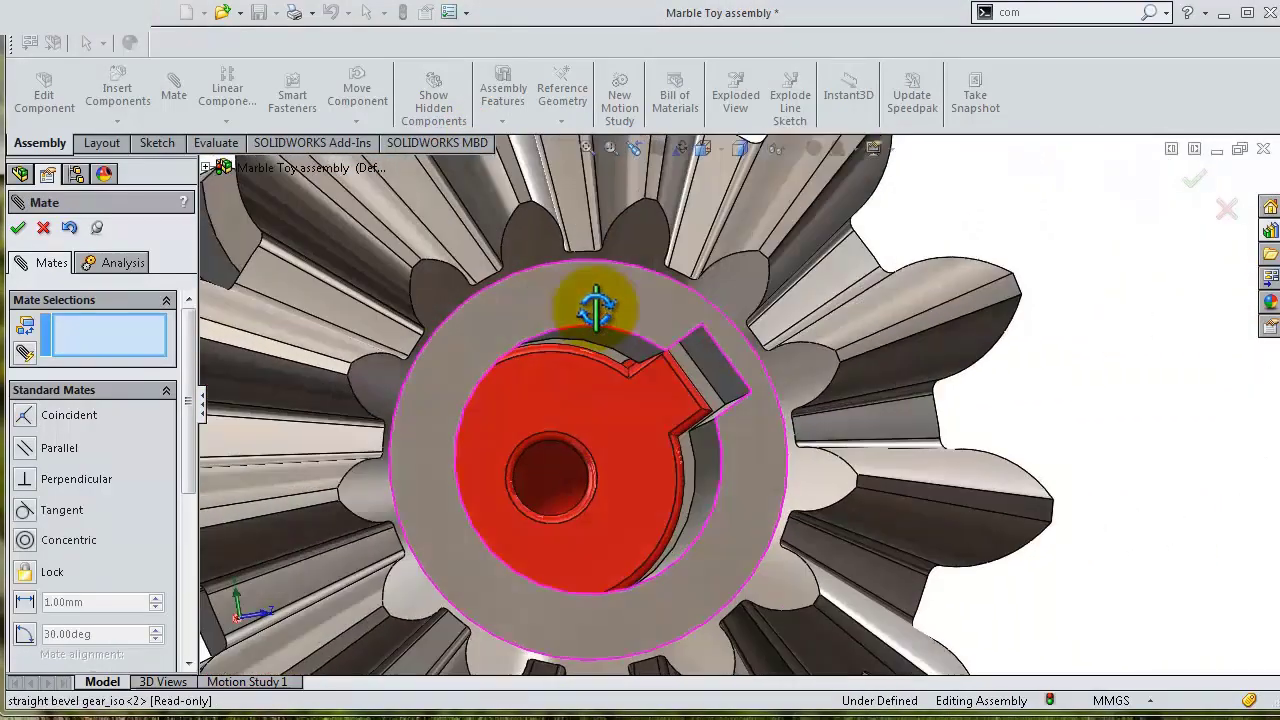
pyautogui.click(615, 315)
pyautogui.click(610, 440)
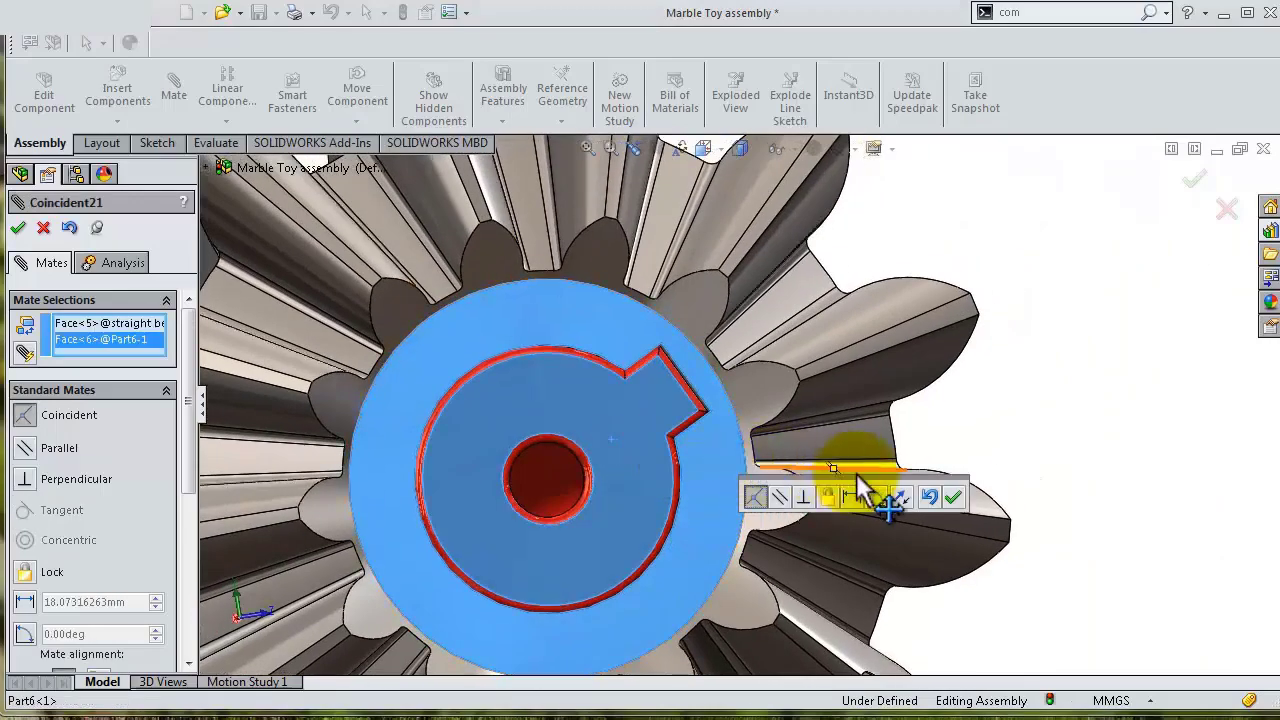
pyautogui.scroll(3, 777, 423)
pyautogui.scroll(2, 920, 468)
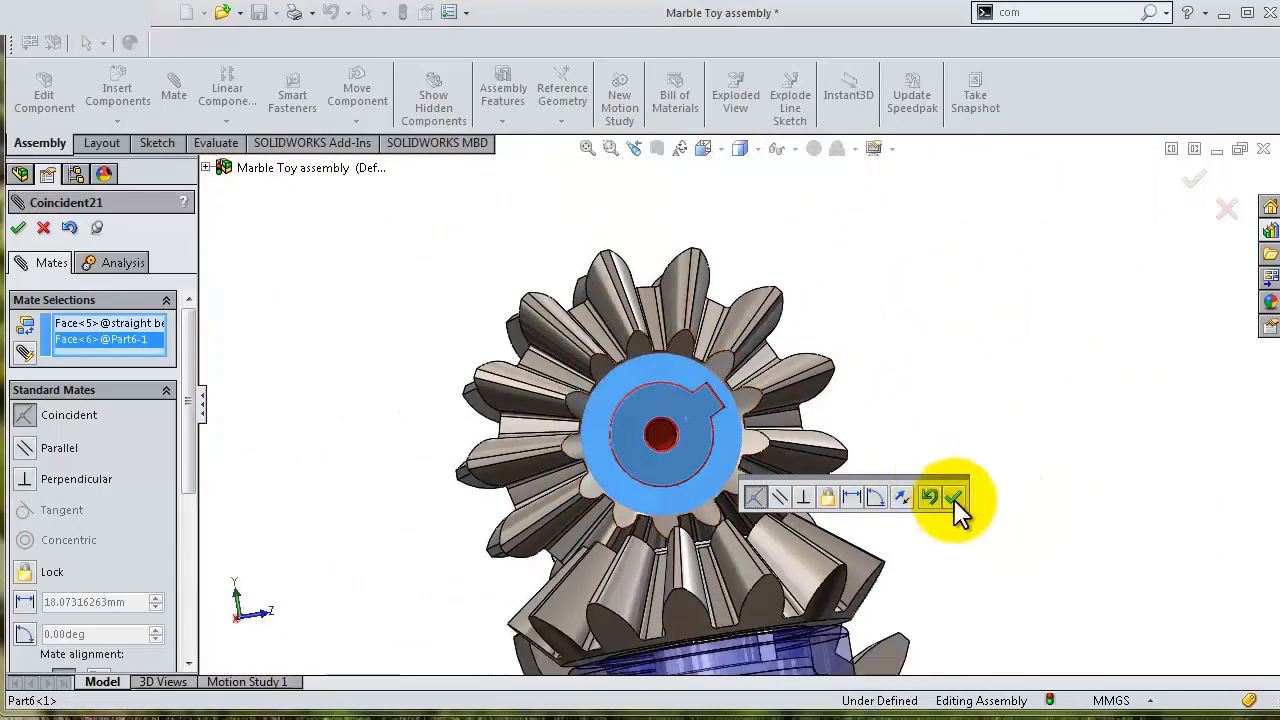
pyautogui.click(954, 499)
# Make the second gear's keyway side face coincident with the key face on its red hub
pyautogui.moveTo(903, 409)
pyautogui.mouseDown(button='middle')
pyautogui.moveTo(1037, 414)
pyautogui.moveTo(986, 406)
pyautogui.moveTo(1030, 425)
pyautogui.moveTo(1006, 434)
pyautogui.mouseUp(button='middle')
pyautogui.scroll(-2, 771, 523)
pyautogui.scroll(-1, 775, 520)
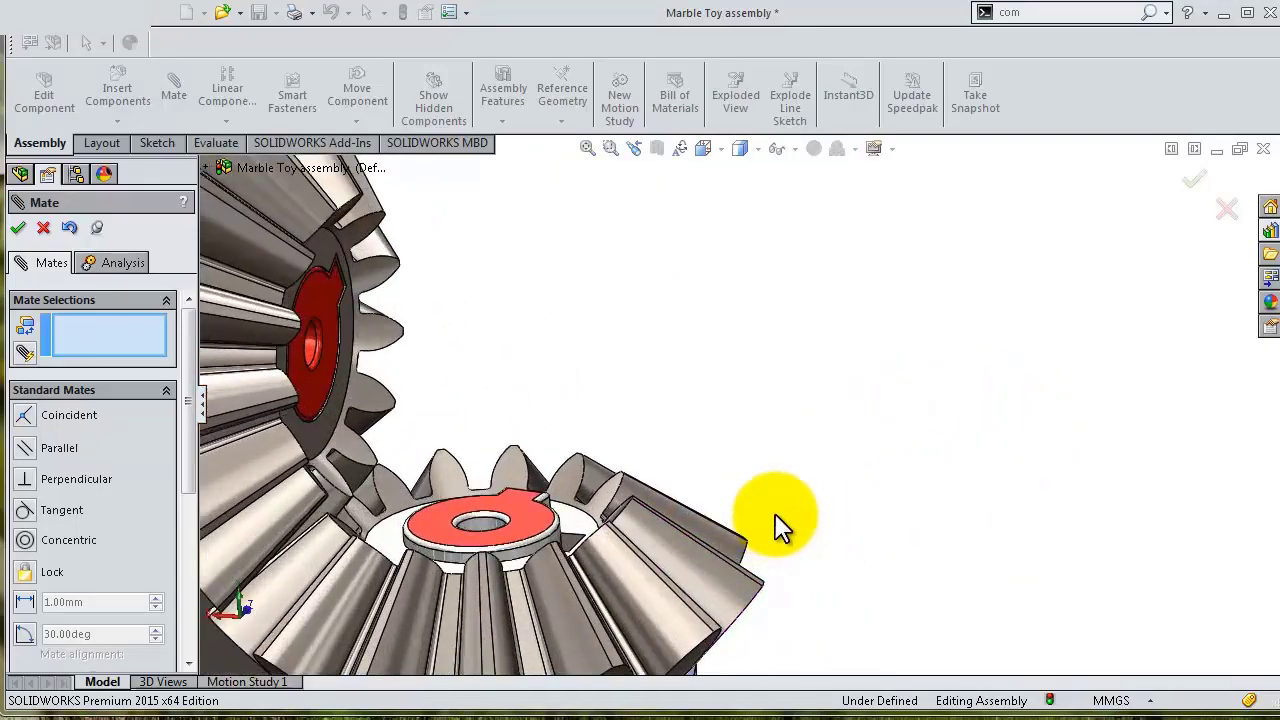
pyautogui.moveTo(775, 513)
pyautogui.mouseDown(button='middle')
pyautogui.moveTo(629, 486)
pyautogui.moveTo(637, 528)
pyautogui.mouseUp(button='middle')
pyautogui.scroll(-3, 600, 535)
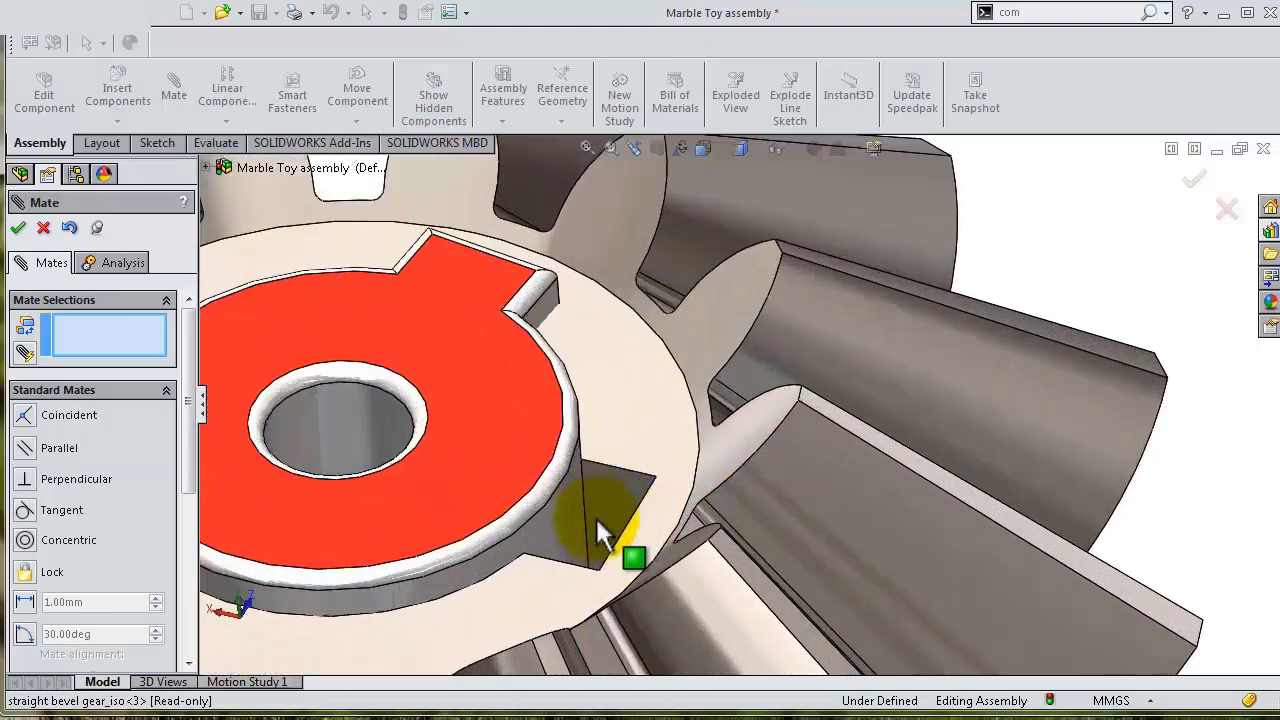
pyautogui.click(598, 505)
pyautogui.moveTo(729, 486)
pyautogui.mouseDown(button='middle')
pyautogui.moveTo(869, 320)
pyautogui.moveTo(646, 311)
pyautogui.moveTo(566, 343)
pyautogui.moveTo(580, 371)
pyautogui.moveTo(566, 363)
pyautogui.mouseUp(button='middle')
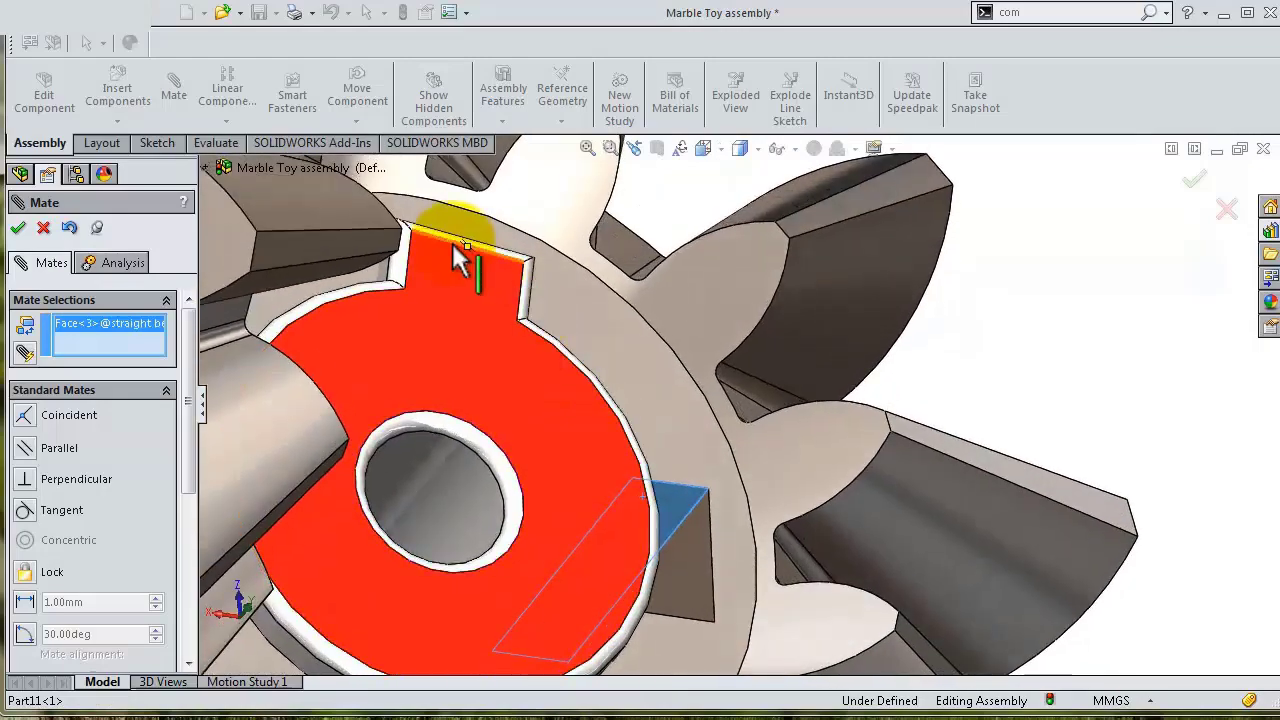
pyautogui.scroll(-3, 401, 293)
pyautogui.click(426, 323)
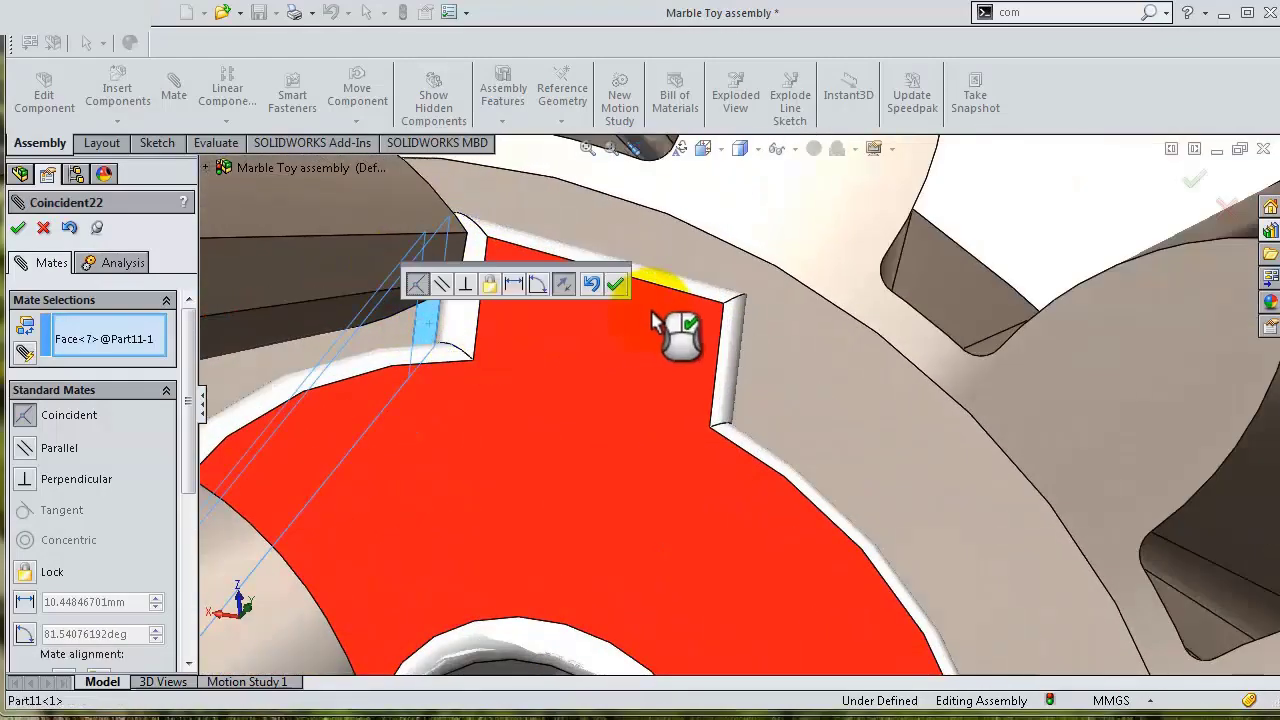
pyautogui.click(614, 282)
# Make the second gear's top face coincident with its red hub so it sits flush
pyautogui.scroll(5, 694, 326)
pyautogui.moveTo(700, 357)
pyautogui.mouseDown(button='middle')
pyautogui.moveTo(654, 306)
pyautogui.moveTo(641, 252)
pyautogui.mouseUp(button='middle')
pyautogui.click(669, 434)
pyautogui.click(778, 460)
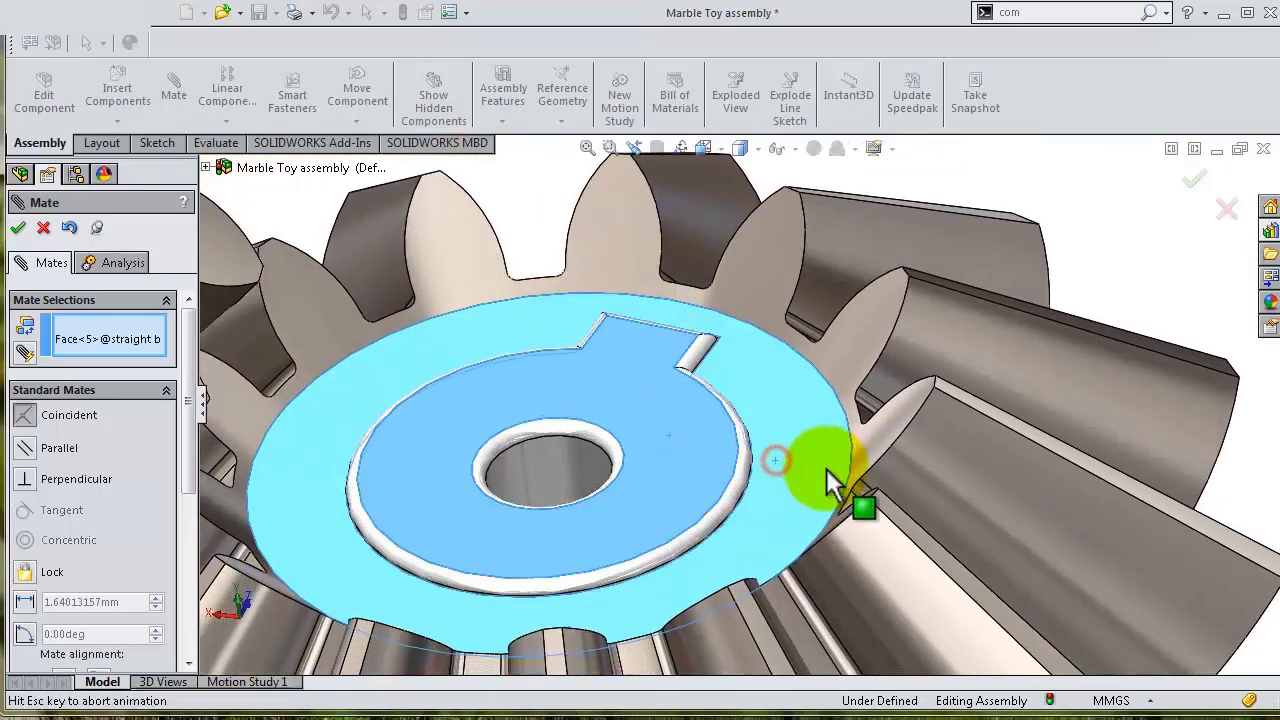
pyautogui.click(1064, 501)
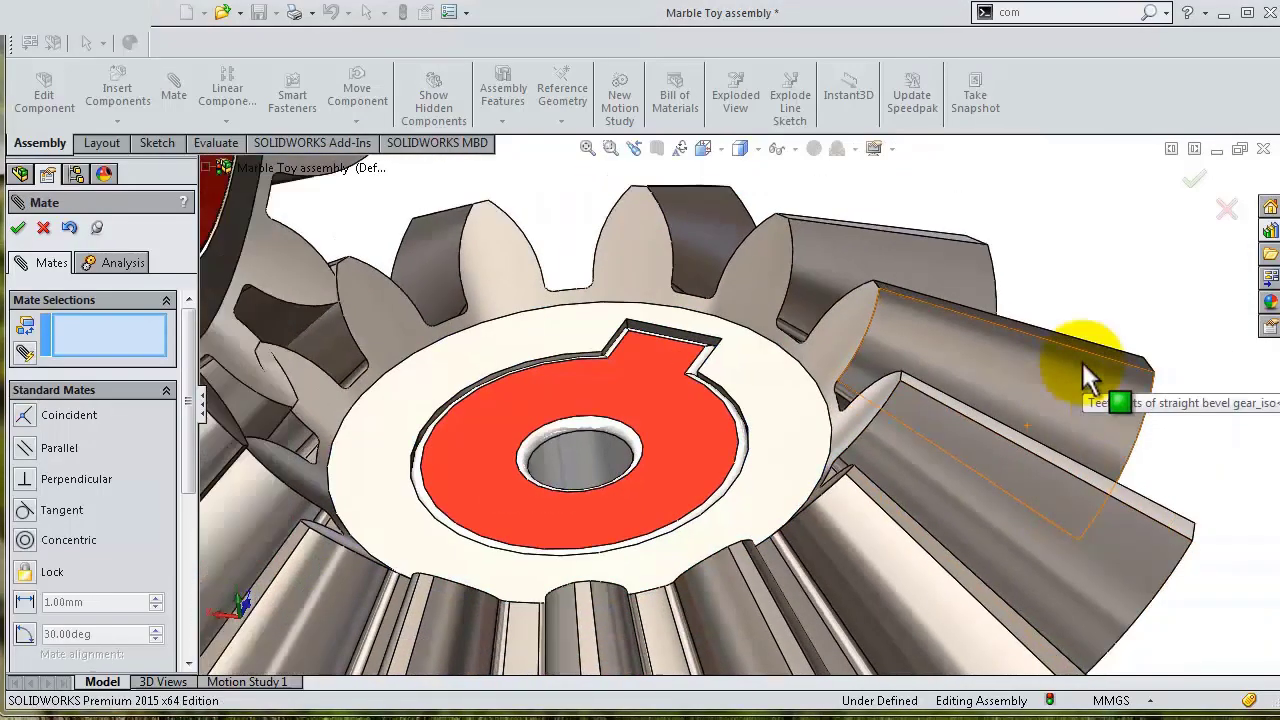
pyautogui.moveTo(1071, 286)
pyautogui.mouseDown(button='middle')
pyautogui.moveTo(1072, 233)
pyautogui.moveTo(1063, 266)
pyautogui.mouseUp(button='middle')
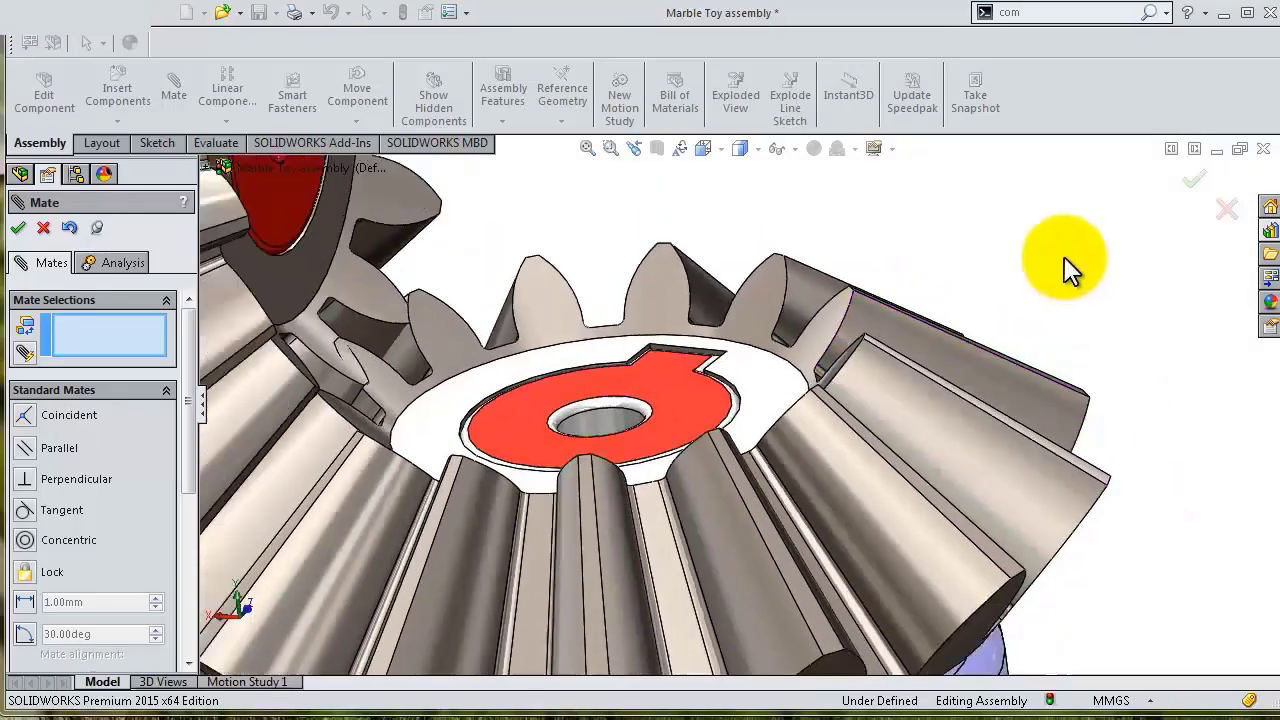
pyautogui.scroll(3, 1063, 266)
pyautogui.scroll(-1, 1062, 283)
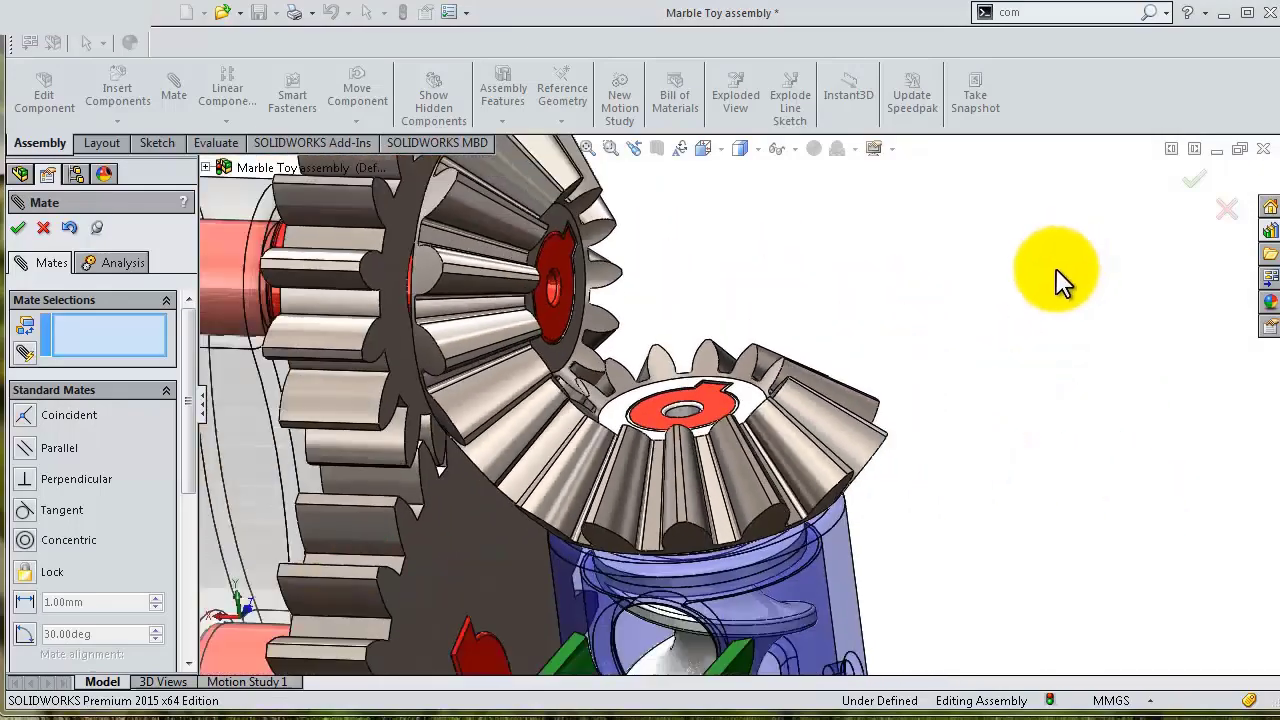
# Close the mate settings and turn the bevel gears to check how they move
pyautogui.click(1195, 185)
pyautogui.moveTo(1020, 223)
pyautogui.mouseDown(button='middle')
pyautogui.moveTo(951, 157)
pyautogui.moveTo(988, 247)
pyautogui.moveTo(1014, 217)
pyautogui.moveTo(951, 243)
pyautogui.moveTo(966, 291)
pyautogui.mouseUp(button='middle')
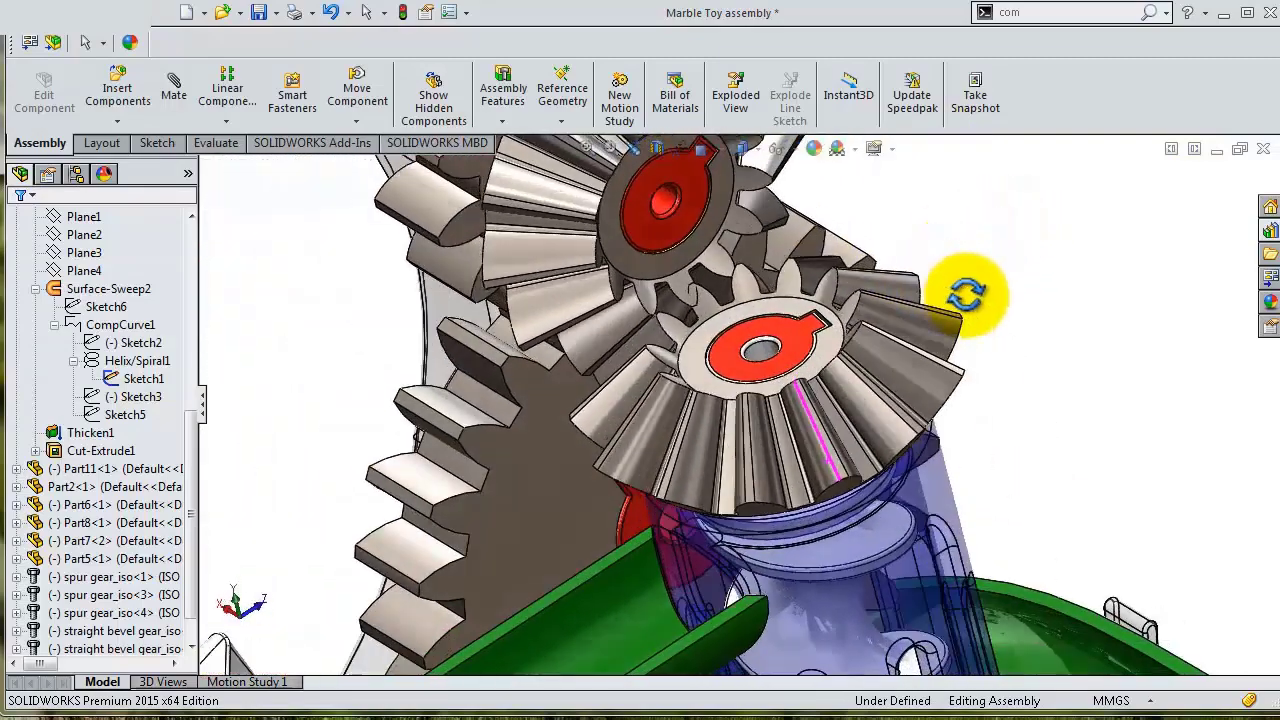
pyautogui.click(832, 350)
pyautogui.moveTo(863, 374)
pyautogui.mouseDown()
pyautogui.moveTo(740, 337)
pyautogui.moveTo(806, 225)
pyautogui.moveTo(790, 335)
pyautogui.mouseUp()
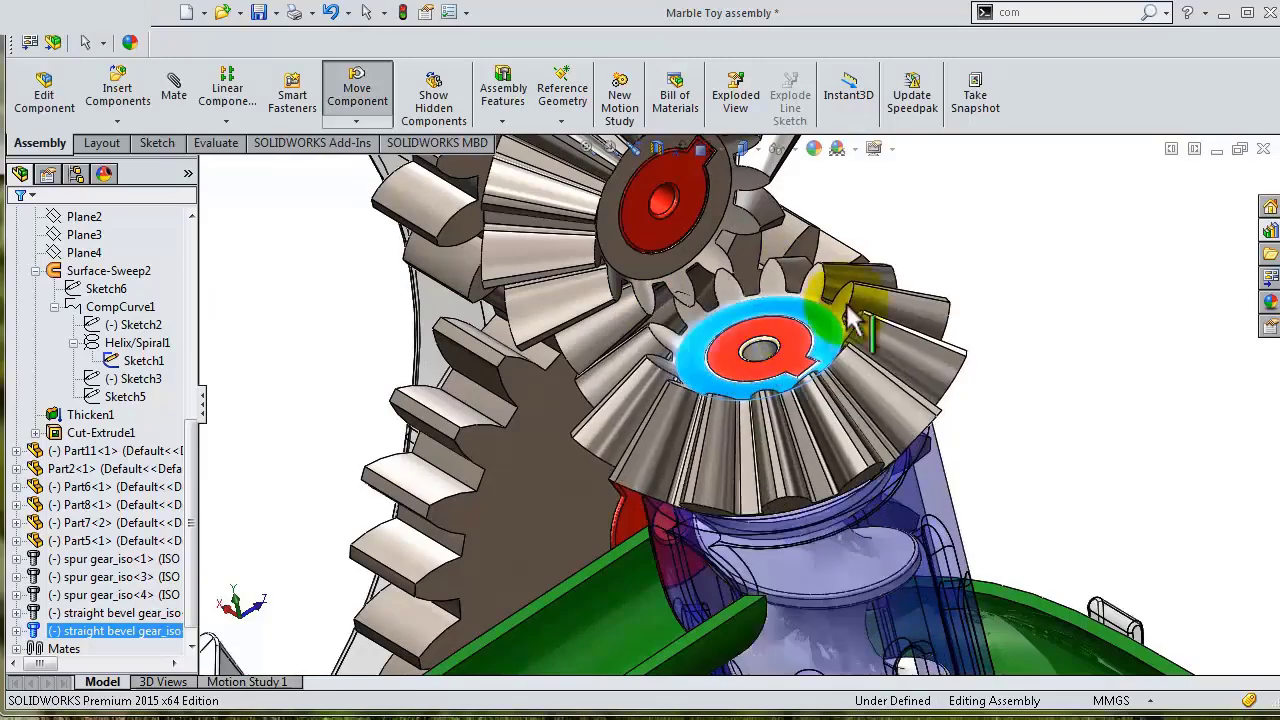
pyautogui.moveTo(829, 282)
pyautogui.mouseDown(button='middle')
pyautogui.moveTo(837, 271)
pyautogui.moveTo(690, 255)
pyautogui.mouseUp(button='middle')
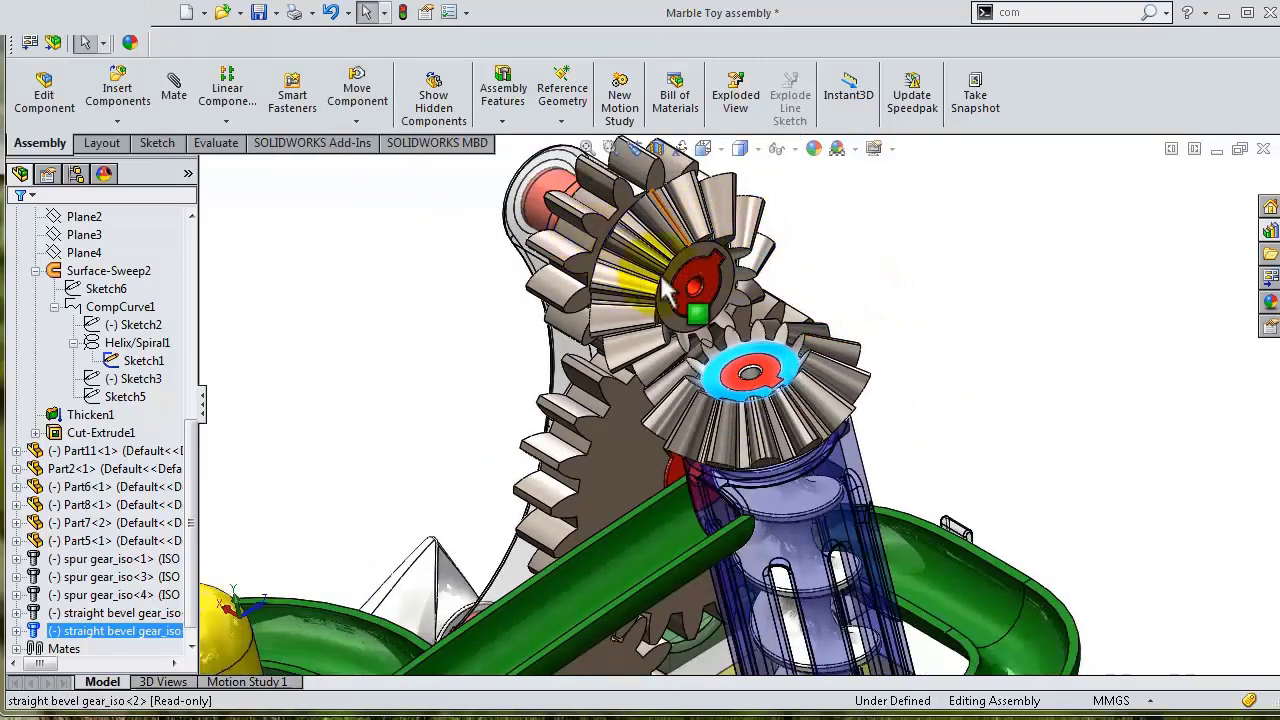
pyautogui.moveTo(665, 290); pyautogui.dragTo(901, 249)
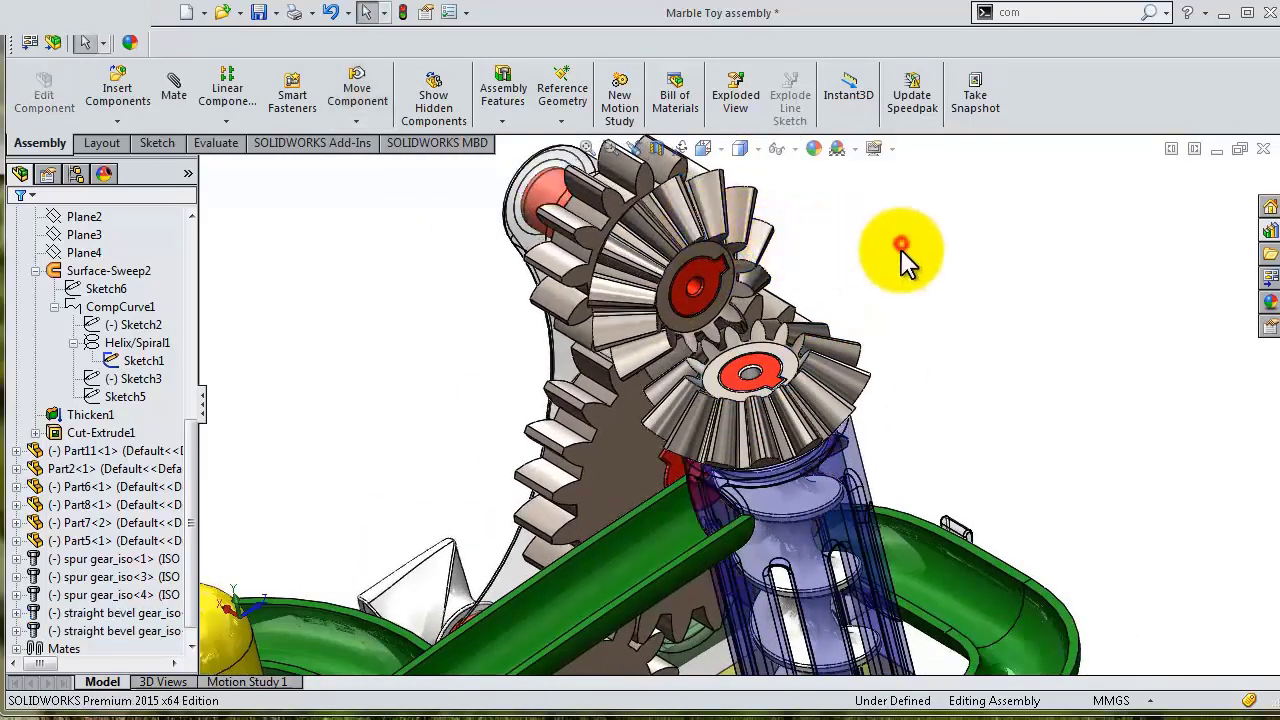
pyautogui.moveTo(901, 249); pyautogui.dragTo(866, 260, button='middle')
# Orbit and zoom around the lower bevel gear on its hub, then view the whole toy
pyautogui.scroll(-3, 845, 305)
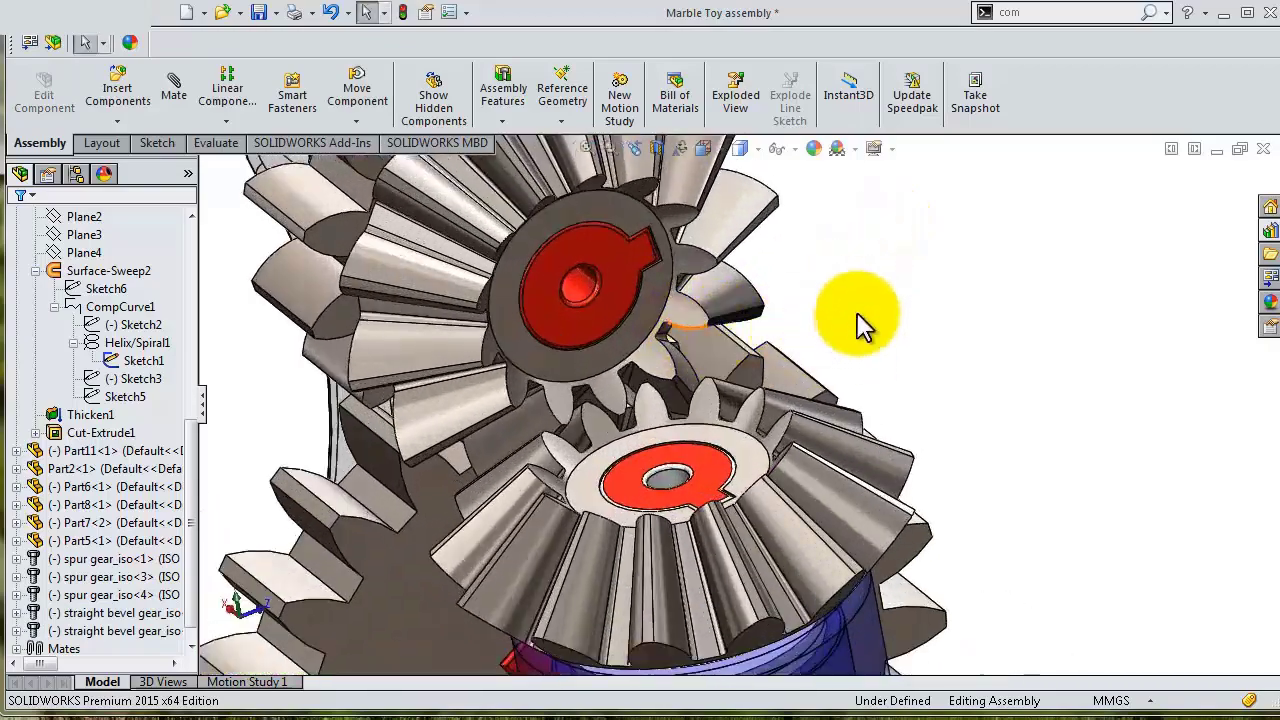
pyautogui.moveTo(858, 320)
pyautogui.mouseDown(button='middle')
pyautogui.moveTo(841, 370)
pyautogui.moveTo(846, 414)
pyautogui.moveTo(586, 457)
pyautogui.mouseUp(button='middle')
pyautogui.scroll(-3, 575, 460)
pyautogui.moveTo(640, 312); pyautogui.dragTo(510, 666, button='middle')
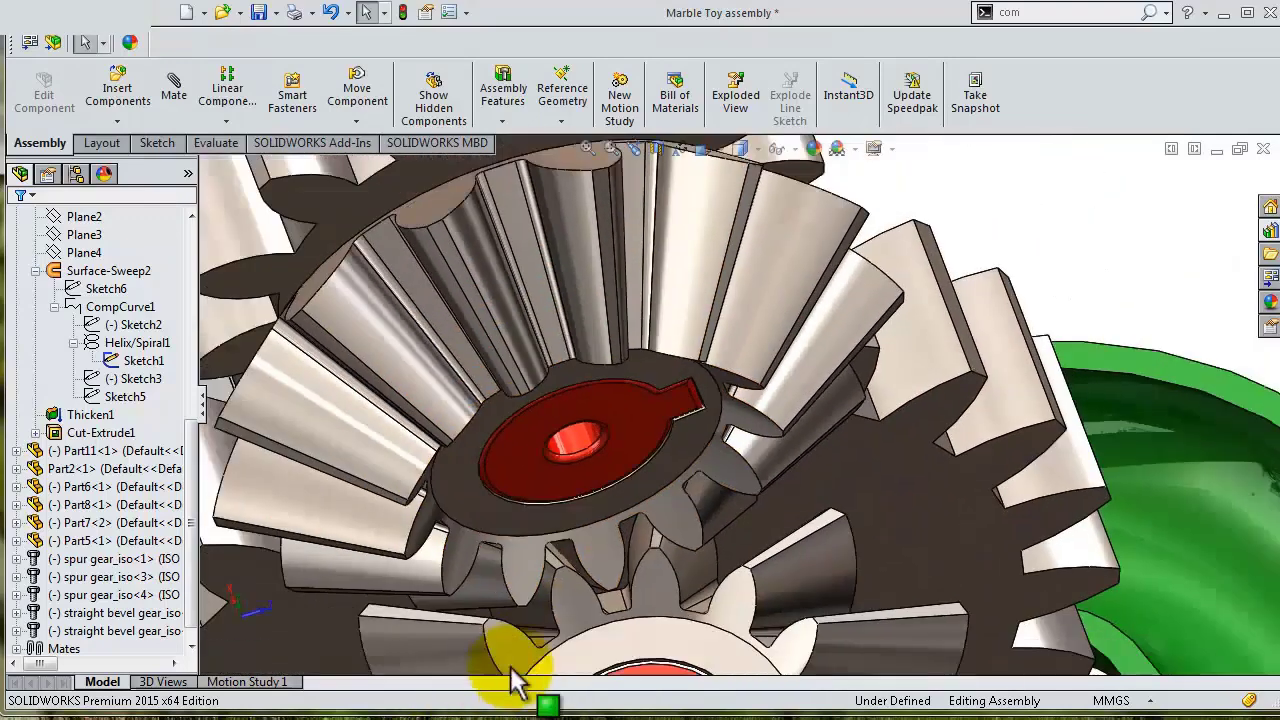
pyautogui.scroll(-3, 510, 666)
pyautogui.click(729, 493)
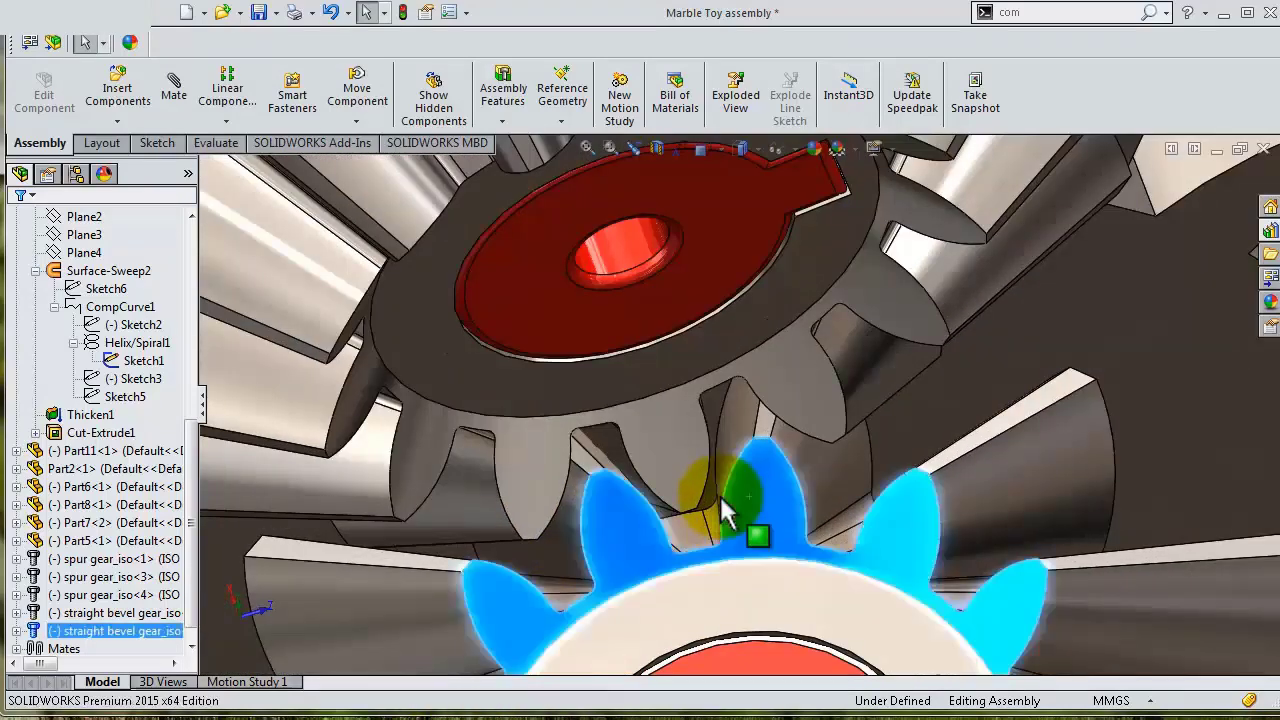
pyautogui.scroll(5, 764, 500)
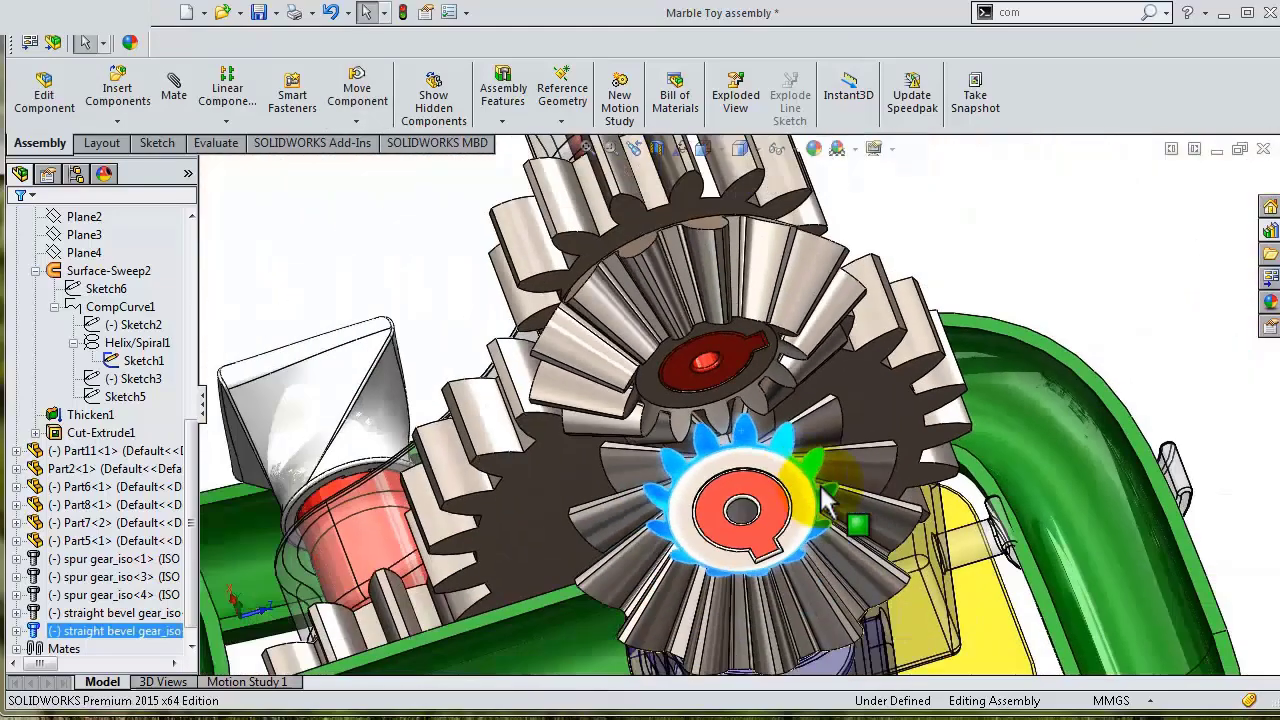
pyautogui.click(986, 309)
pyautogui.moveTo(986, 309)
pyautogui.mouseDown(button='middle')
pyautogui.moveTo(1003, 236)
pyautogui.moveTo(1000, 277)
pyautogui.moveTo(891, 271)
pyautogui.moveTo(880, 206)
pyautogui.mouseUp(button='middle')
pyautogui.scroll(-3, 599, 467)
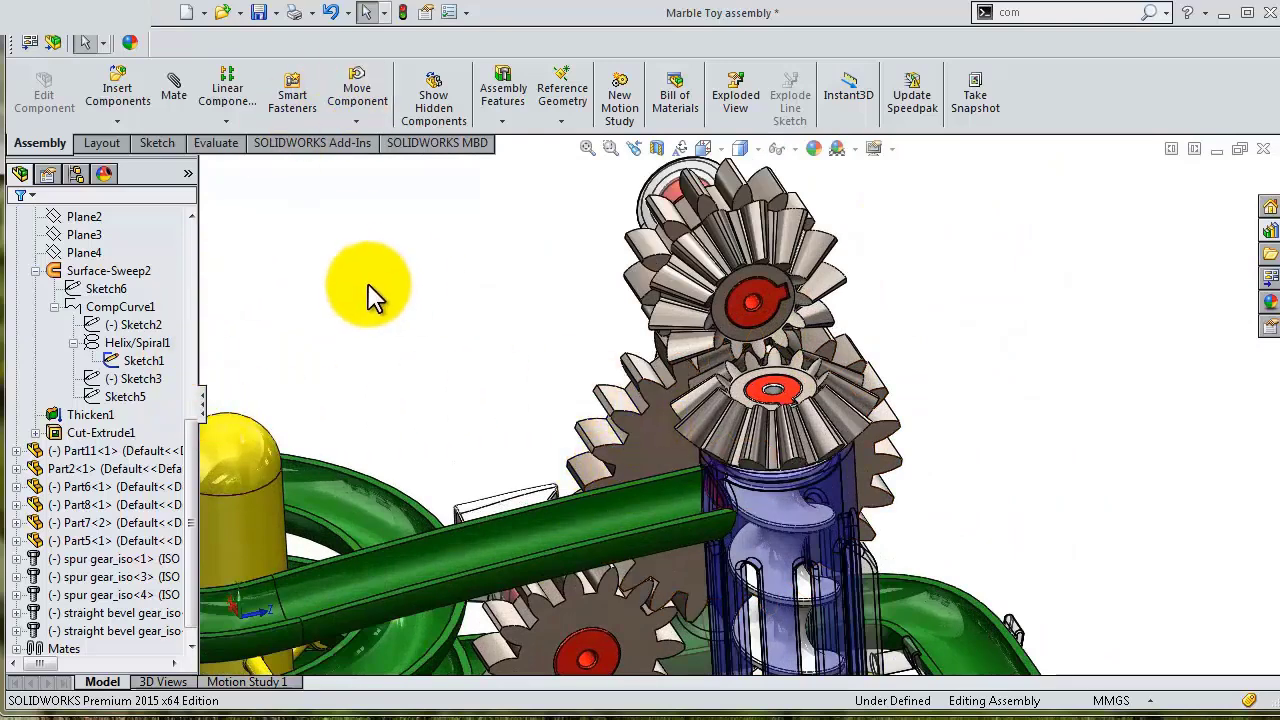
# Start a new mate and choose Gear under Mechanical Mates
pyautogui.click(174, 95)
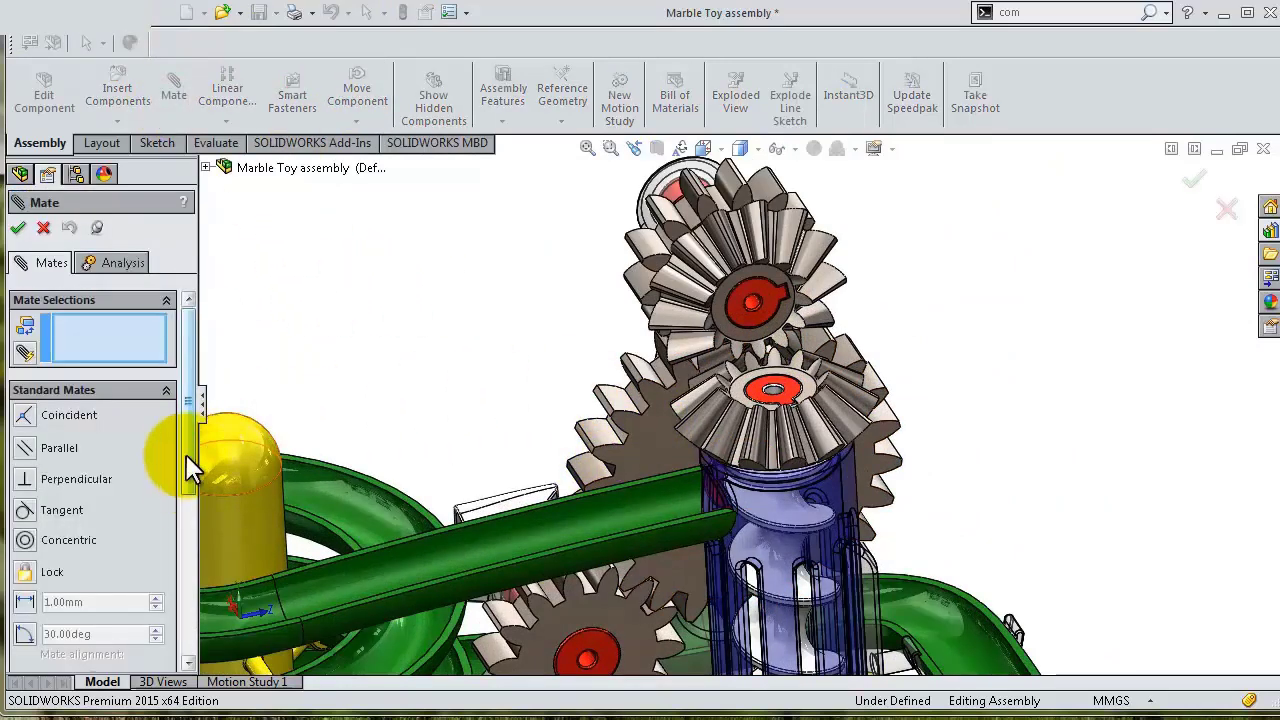
pyautogui.moveTo(196, 459); pyautogui.dragTo(187, 596)
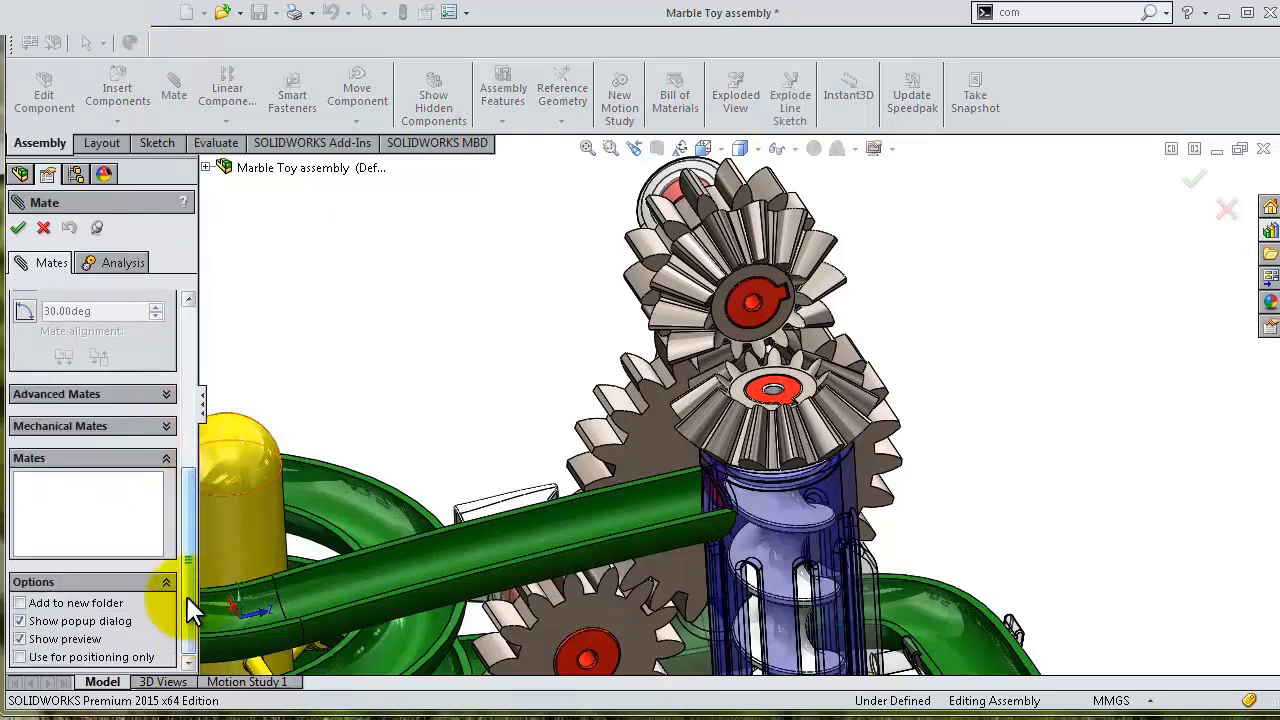
pyautogui.click(166, 426)
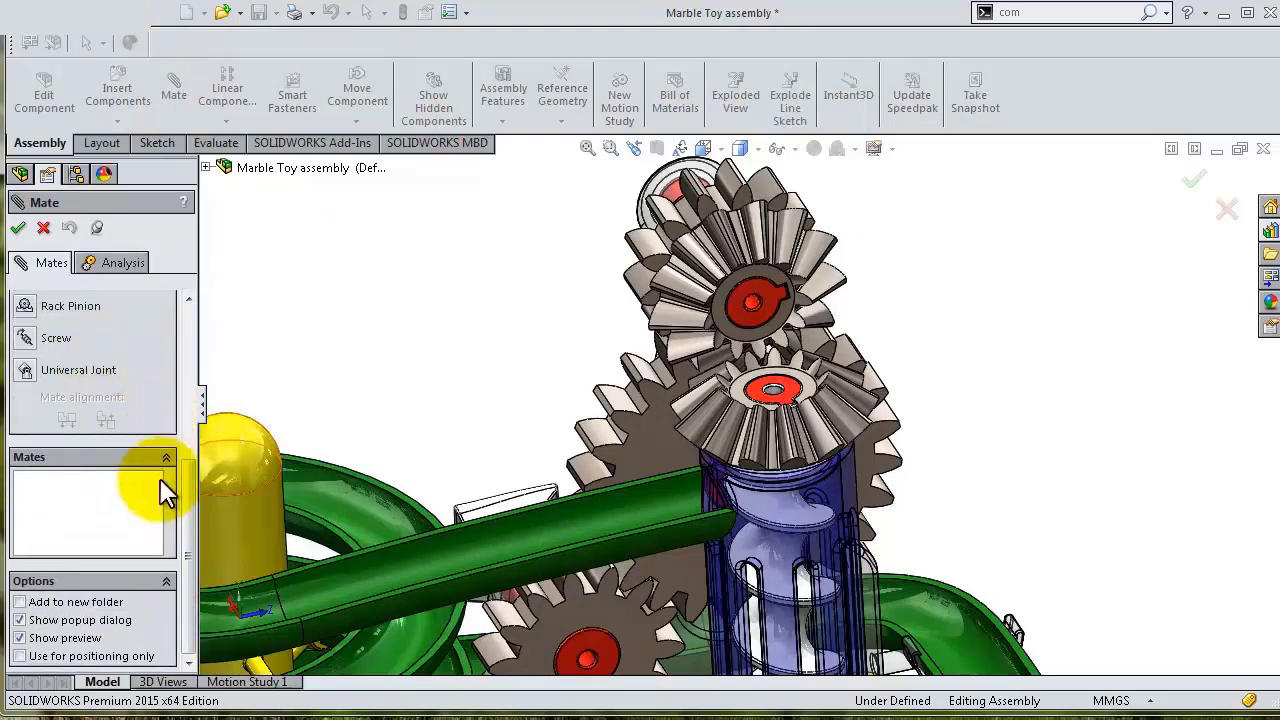
pyautogui.moveTo(193, 456); pyautogui.dragTo(196, 392)
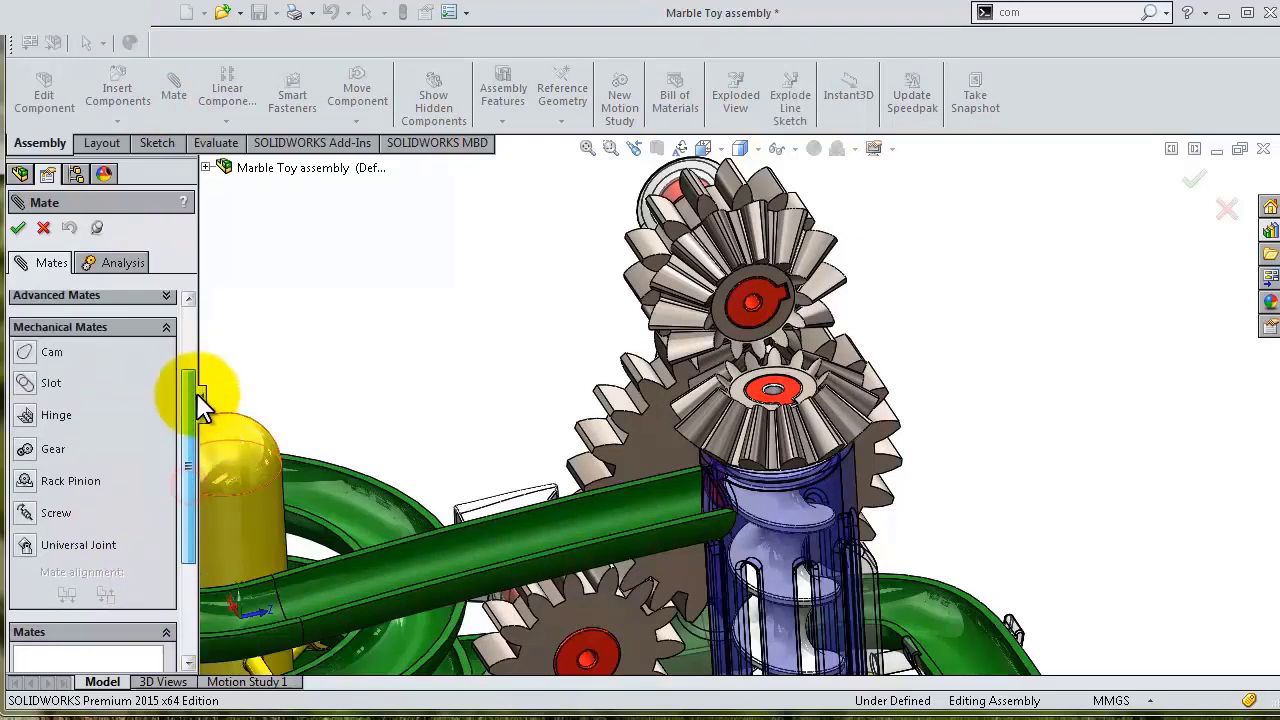
pyautogui.click(42, 451)
pyautogui.scroll(-3, 894, 301)
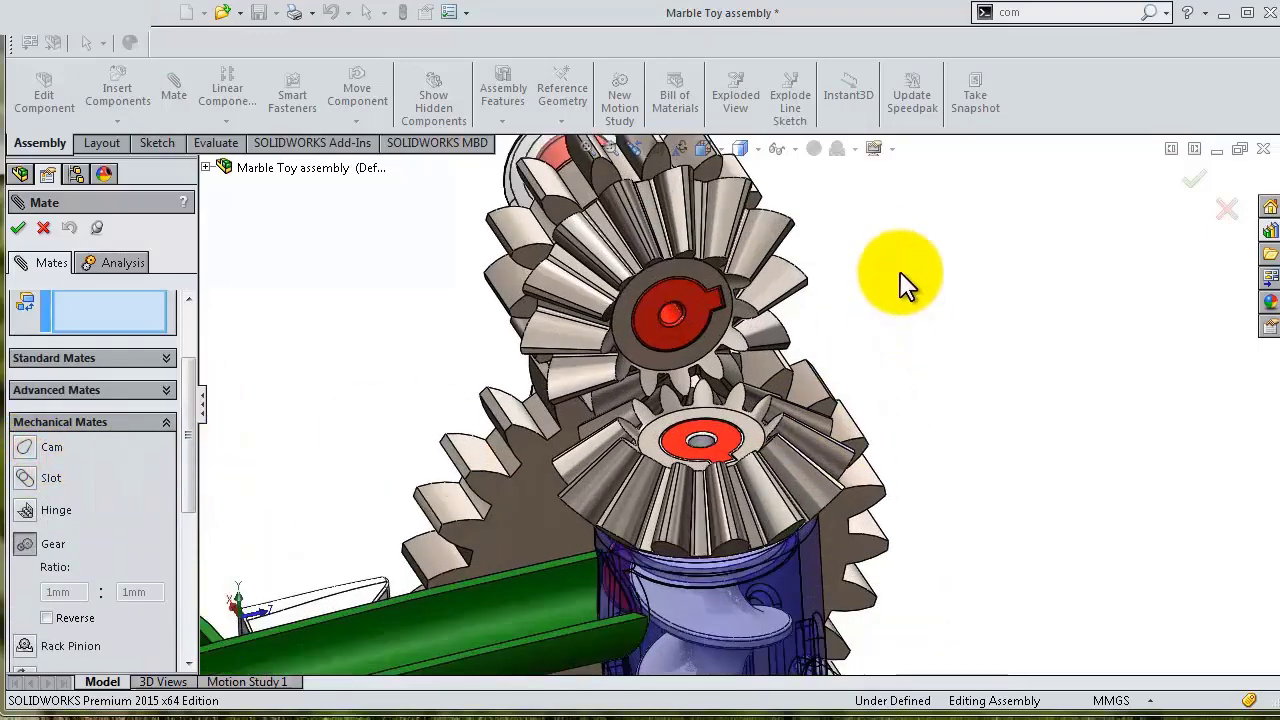
# Select both bevel gears' circular edges and accept the 23.82mm : 23.82mm gear mate
pyautogui.moveTo(903, 280); pyautogui.dragTo(697, 307, button='middle')
pyautogui.scroll(-2, 680, 292)
pyautogui.scroll(-3, 681, 294)
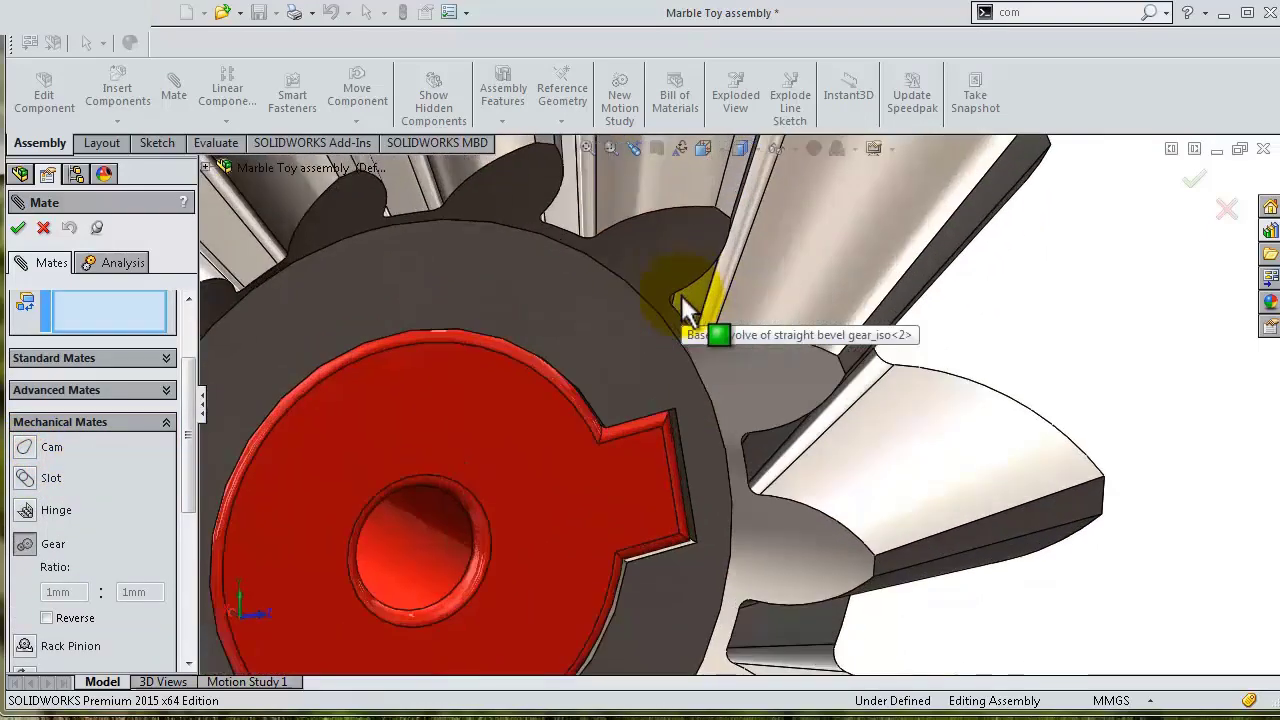
pyautogui.click(673, 329)
pyautogui.scroll(5, 990, 405)
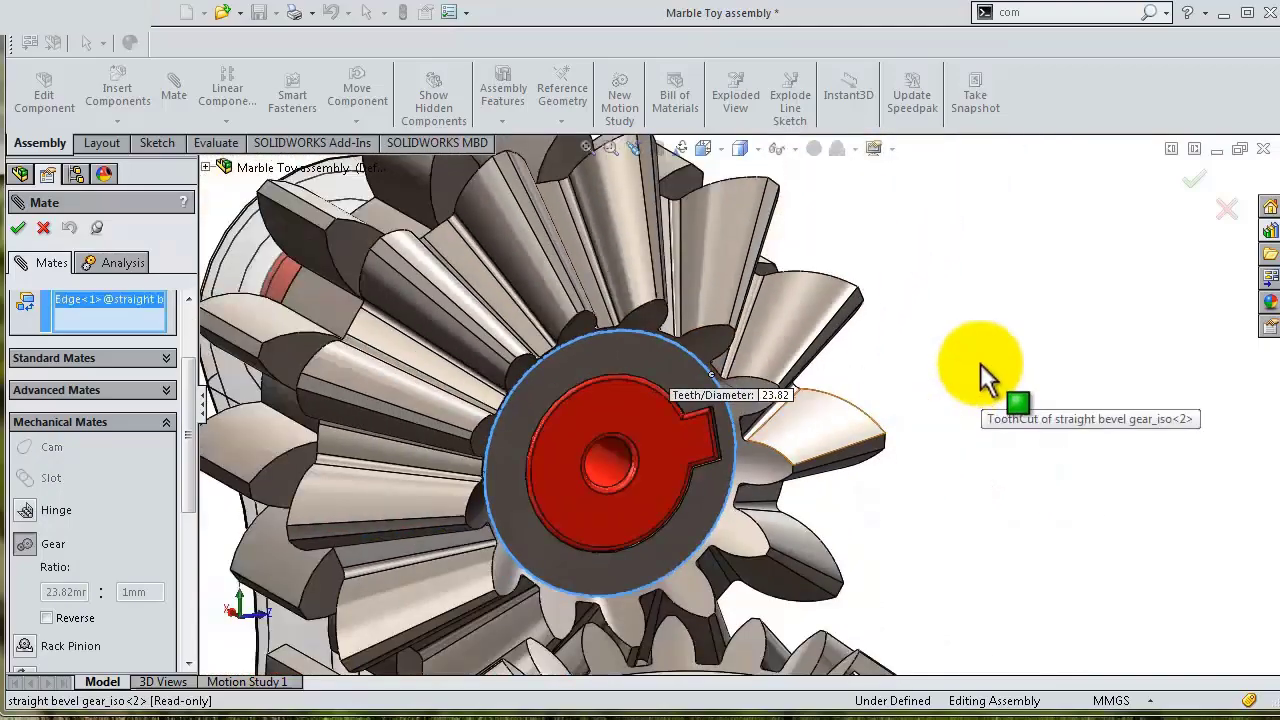
pyautogui.scroll(1, 971, 357)
pyautogui.scroll(3, 771, 528)
pyautogui.moveTo(946, 530); pyautogui.dragTo(586, 400, button='middle')
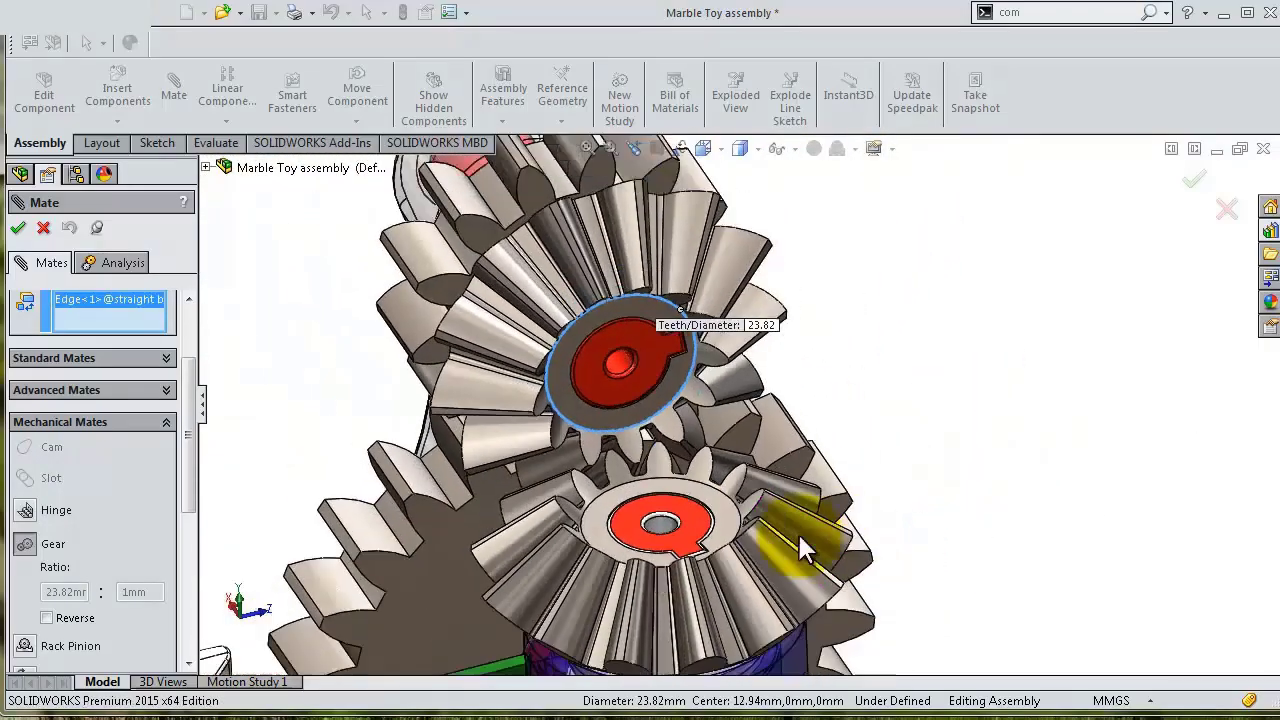
pyautogui.scroll(-3, 563, 440)
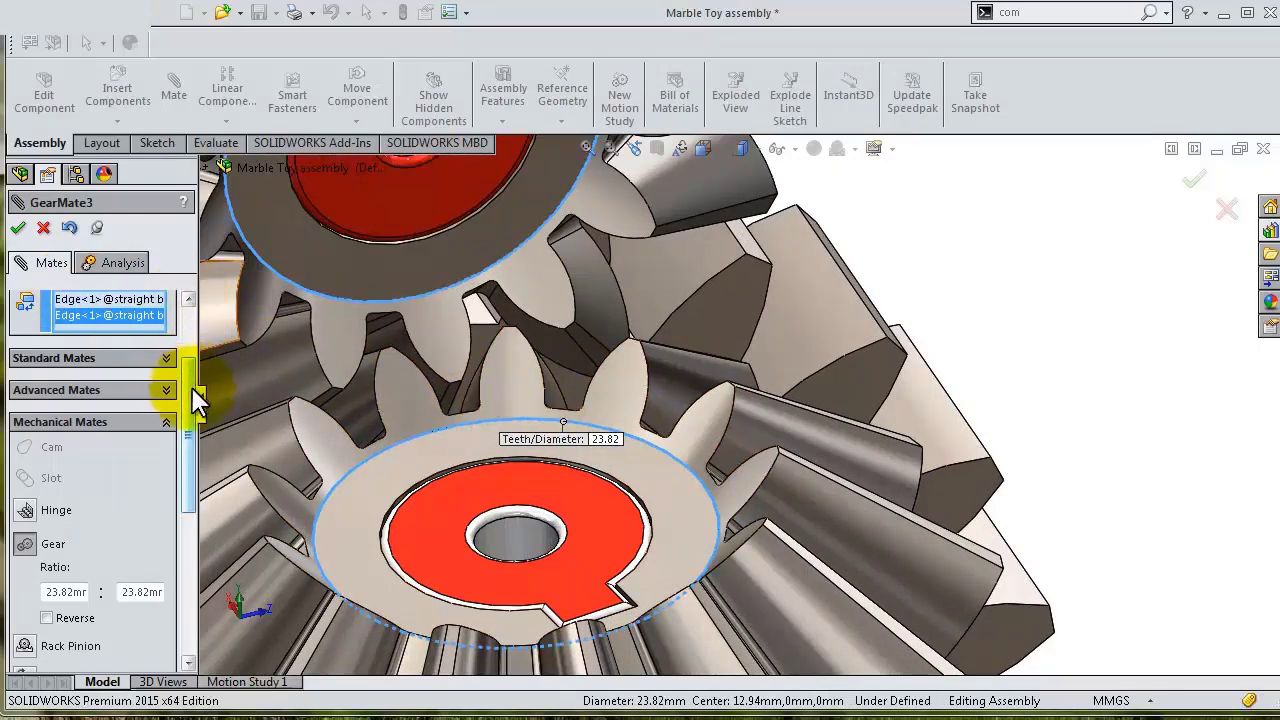
pyautogui.scroll(-2, 190, 425)
pyautogui.scroll(-1, 189, 423)
pyautogui.scroll(3, 189, 423)
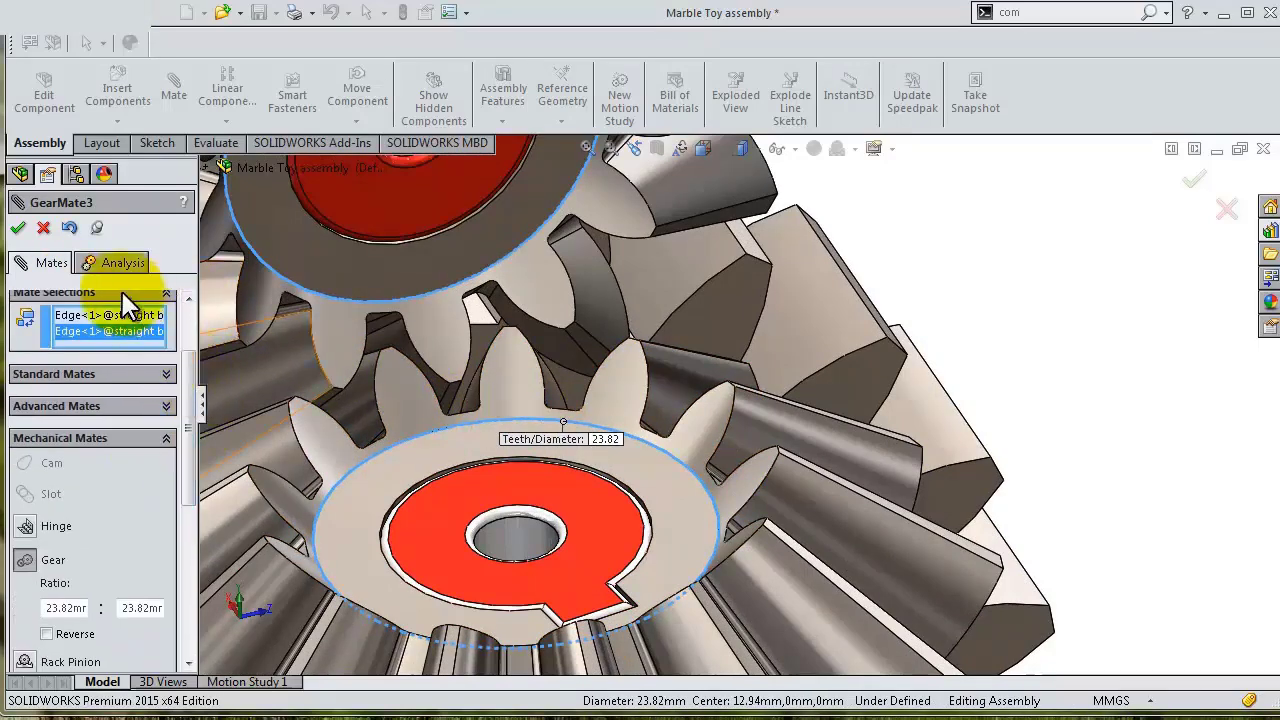
pyautogui.click(18, 228)
pyautogui.moveTo(814, 314); pyautogui.dragTo(1233, 172, button='middle')
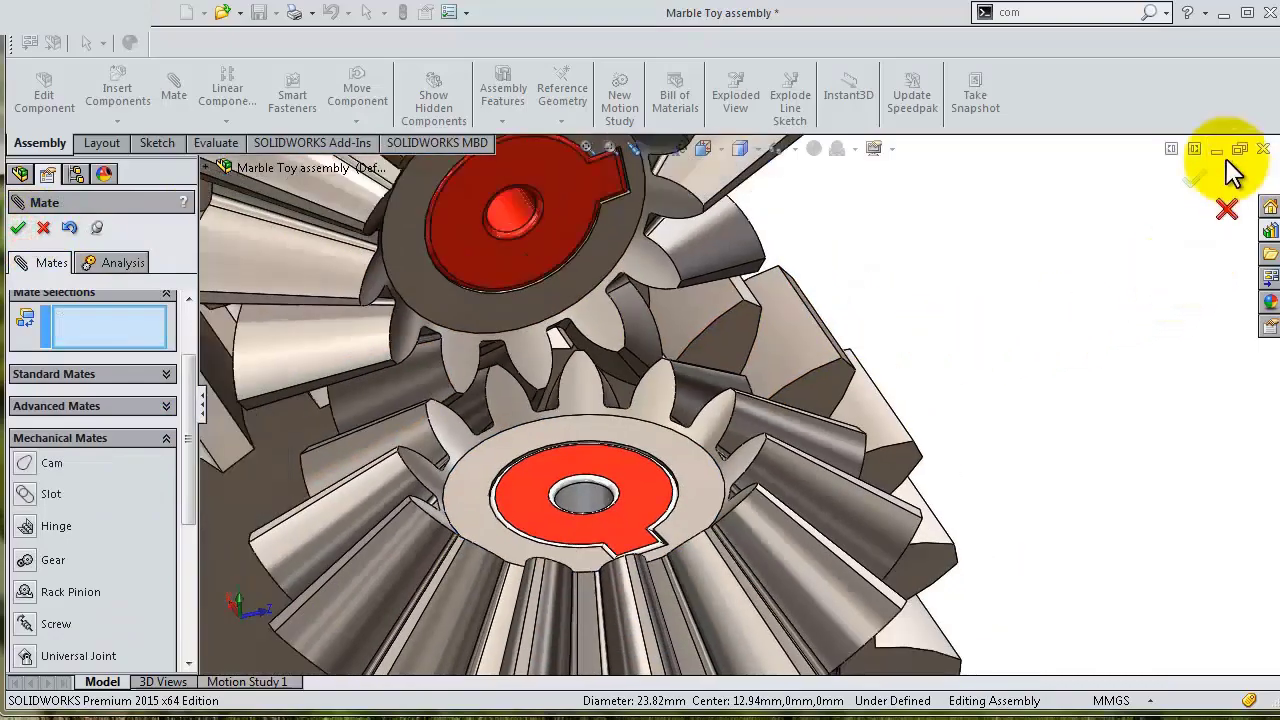
# Close the mate settings and rotate the yellow paddle Part5 to confirm the gears turn together
pyautogui.click(1197, 182)
pyautogui.moveTo(1166, 223)
pyautogui.mouseDown(button='middle')
pyautogui.moveTo(986, 343)
pyautogui.moveTo(956, 328)
pyautogui.mouseUp(button='middle')
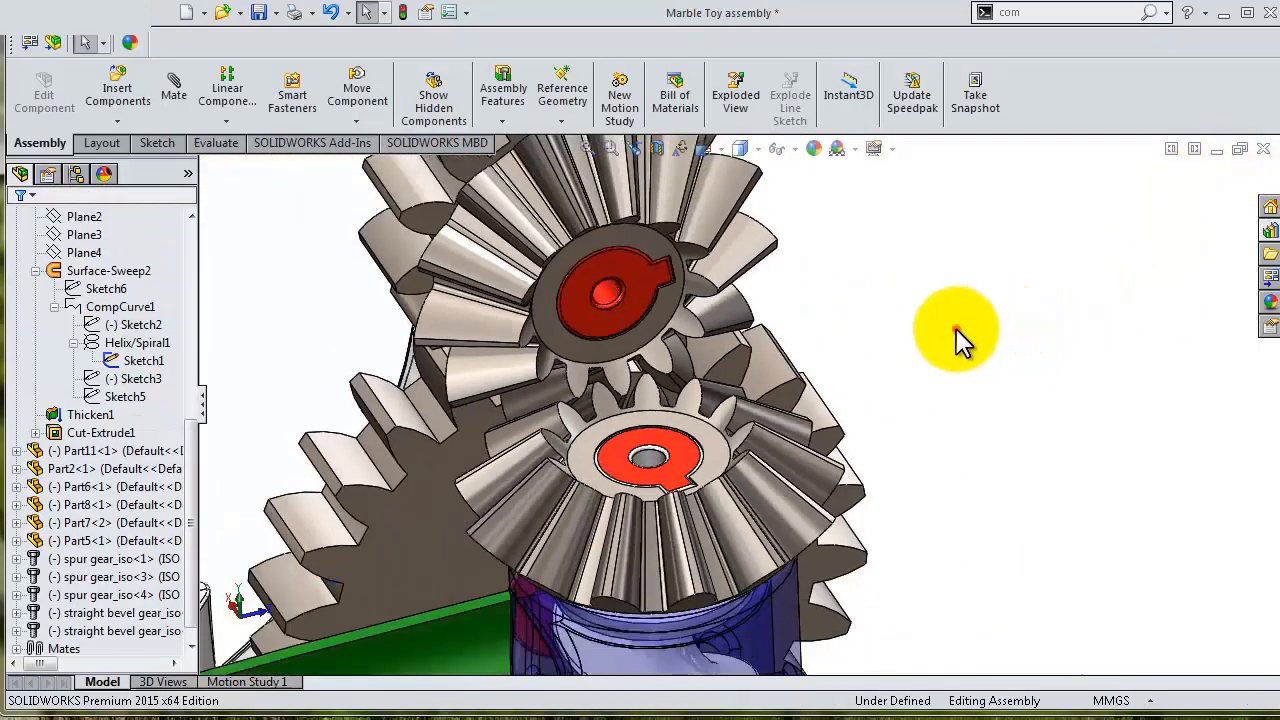
pyautogui.moveTo(880, 305)
pyautogui.mouseDown(button='middle')
pyautogui.moveTo(877, 286)
pyautogui.moveTo(757, 320)
pyautogui.moveTo(777, 302)
pyautogui.mouseUp(button='middle')
pyautogui.moveTo(785, 349); pyautogui.dragTo(808, 257, button='middle')
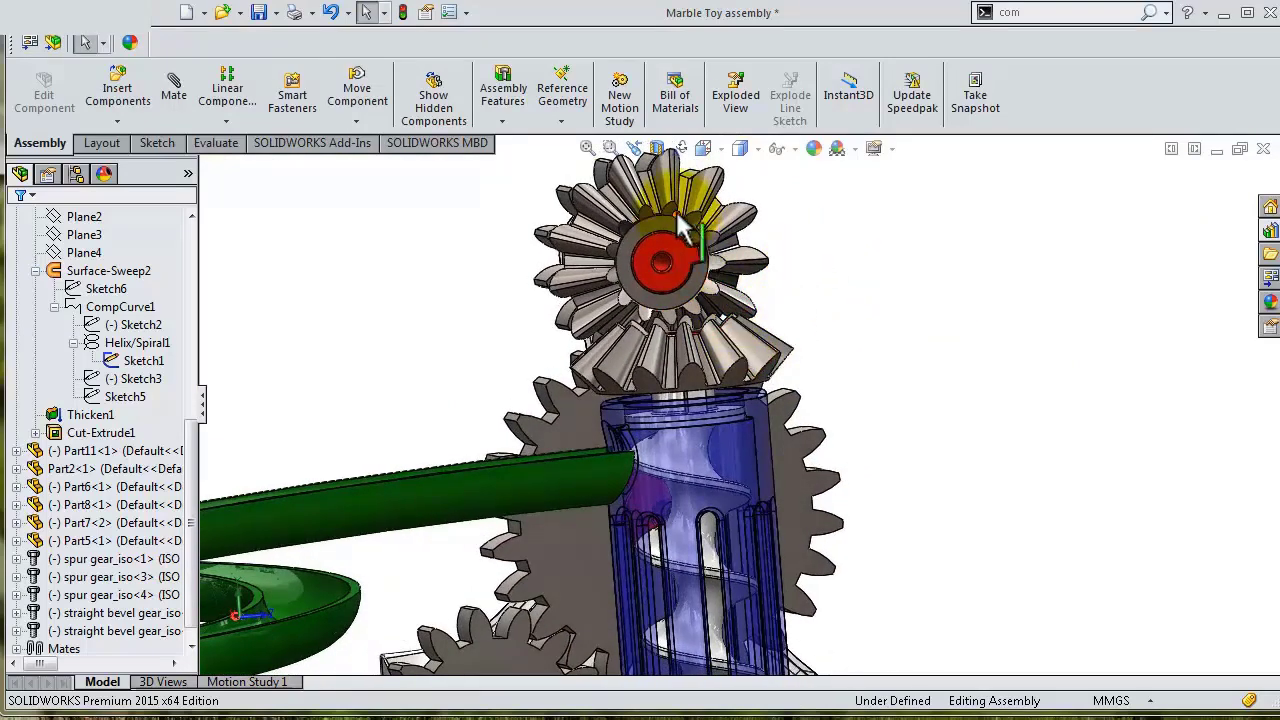
pyautogui.moveTo(640, 225); pyautogui.dragTo(700, 240)
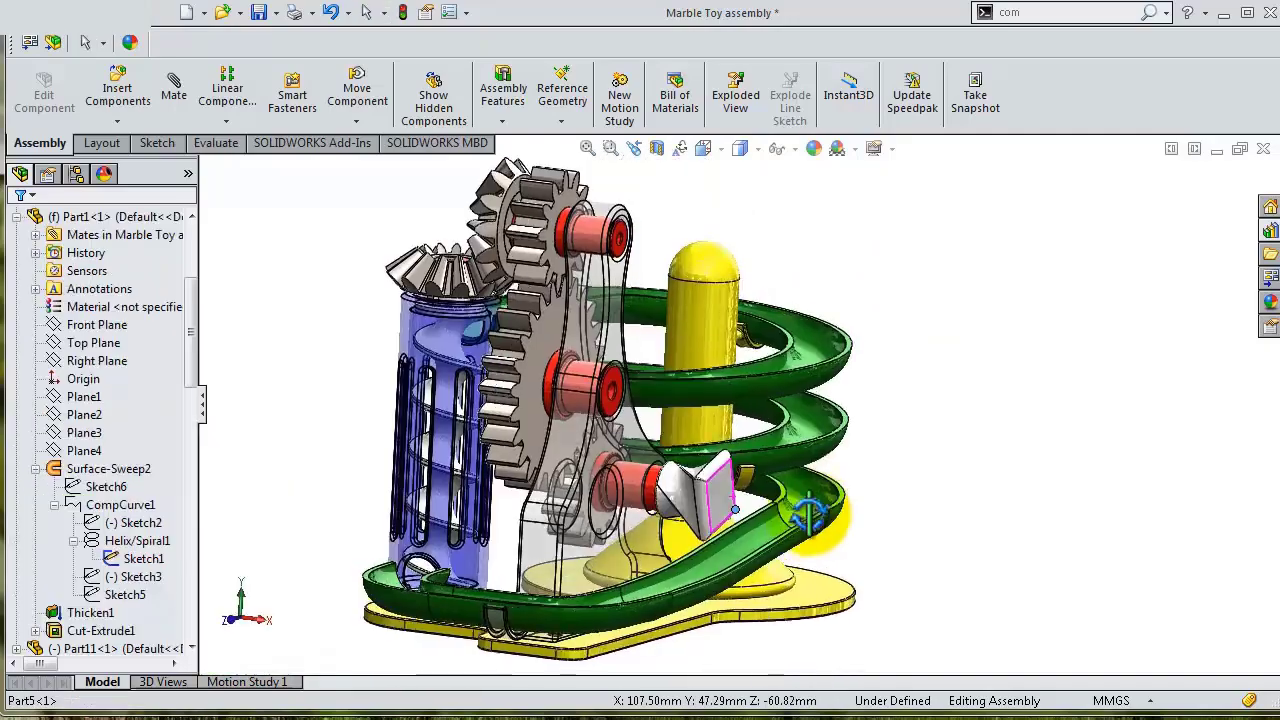
pyautogui.moveTo(785, 505)
pyautogui.mouseDown(button='middle')
pyautogui.moveTo(814, 471)
pyautogui.moveTo(829, 514)
pyautogui.mouseUp(button='middle')
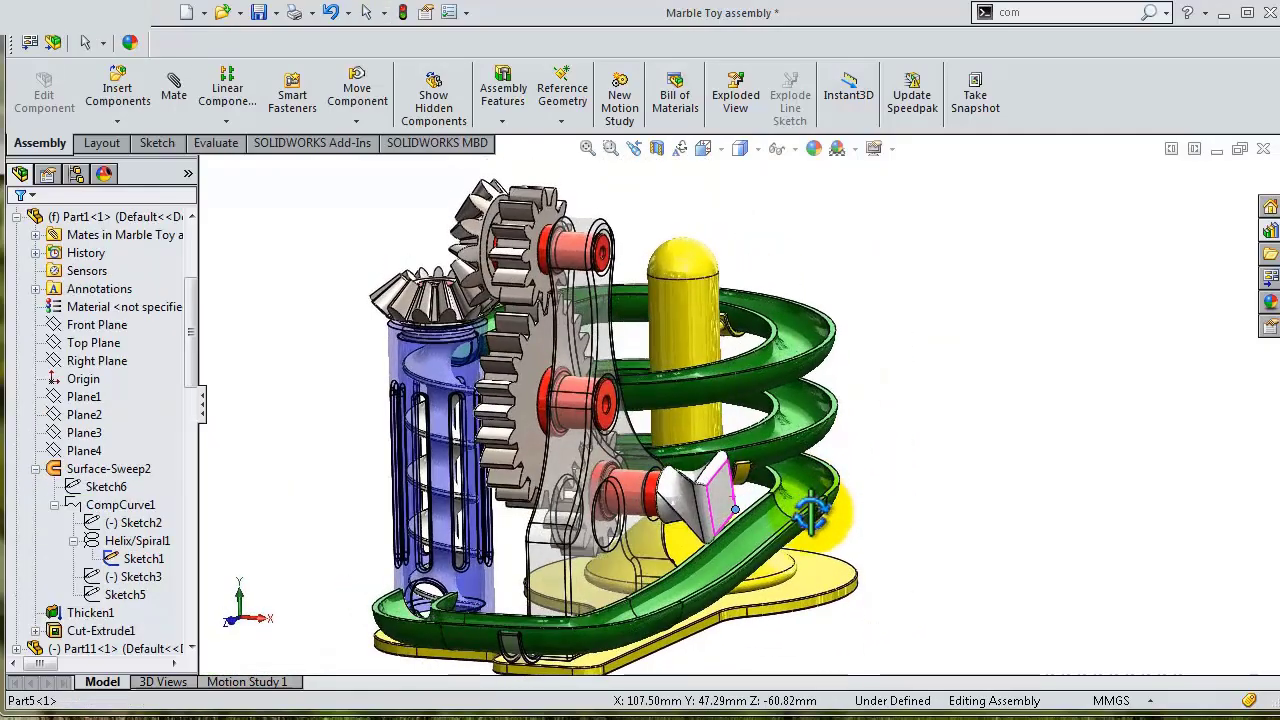
pyautogui.click(714, 500)
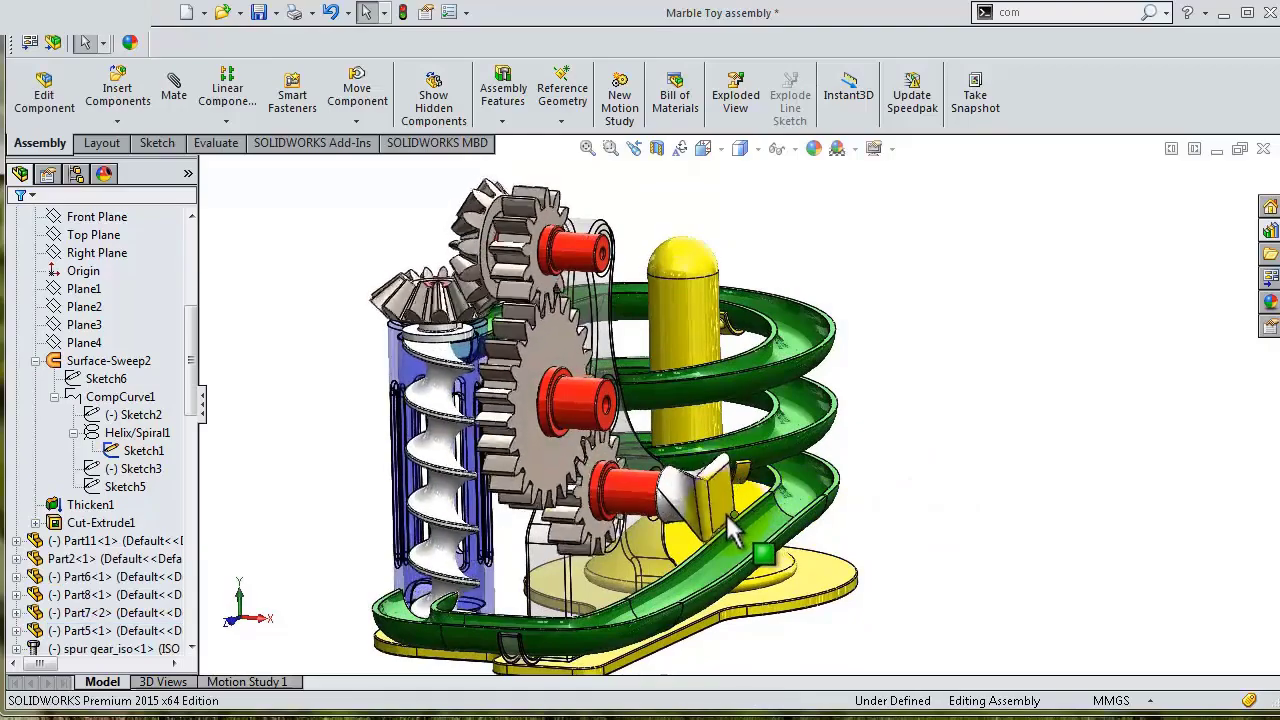
pyautogui.moveTo(706, 492)
pyautogui.mouseDown()
pyautogui.moveTo(716, 535)
pyautogui.moveTo(714, 490)
pyautogui.moveTo(745, 482)
pyautogui.moveTo(717, 512)
pyautogui.mouseUp()
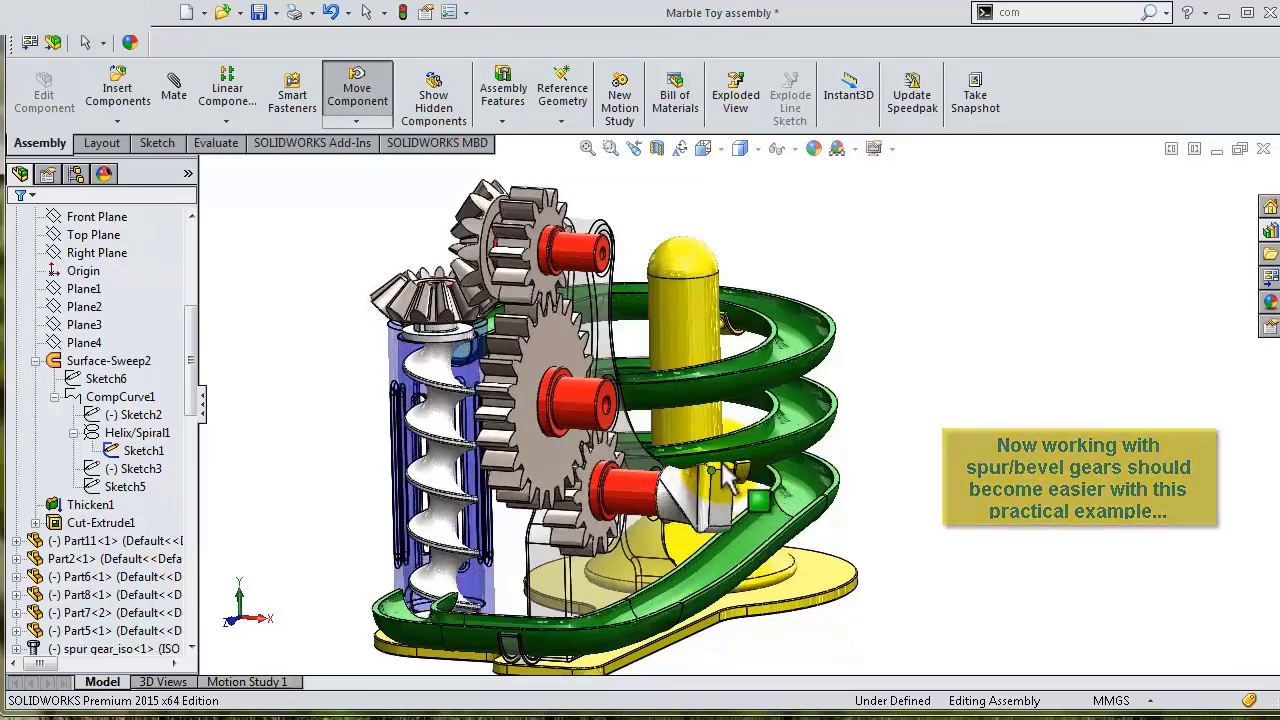
pyautogui.click(946, 425)
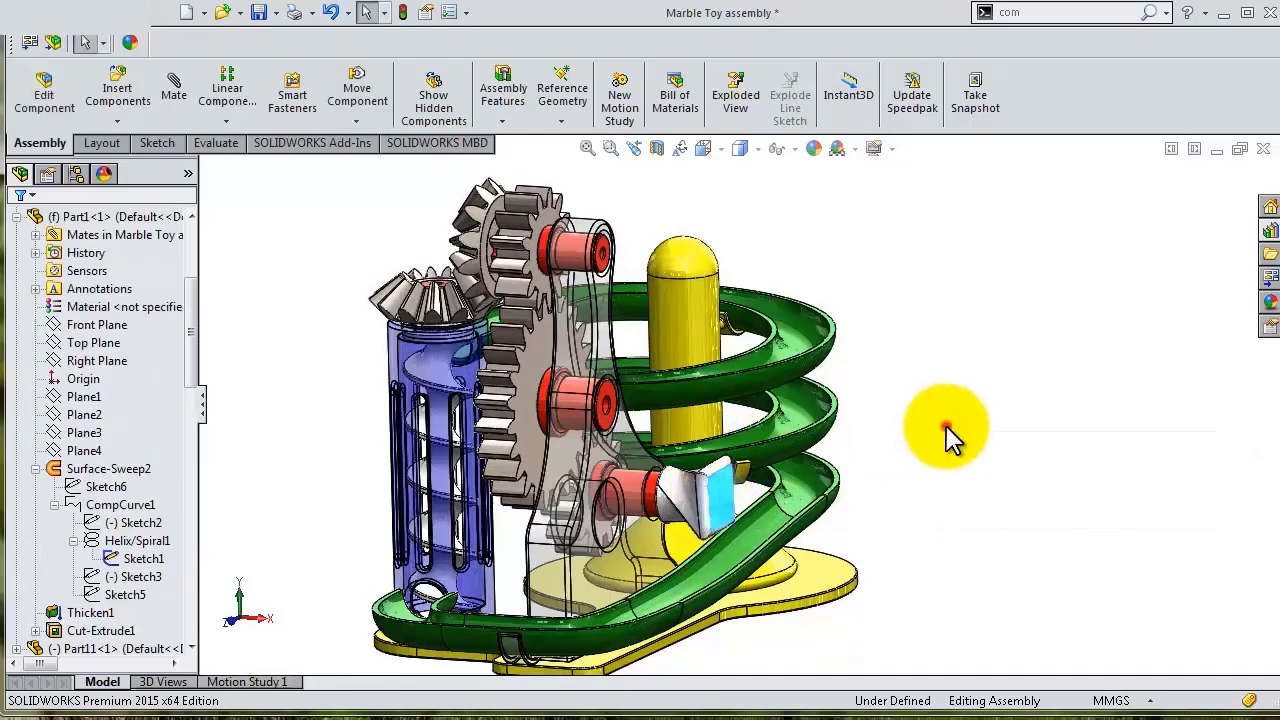